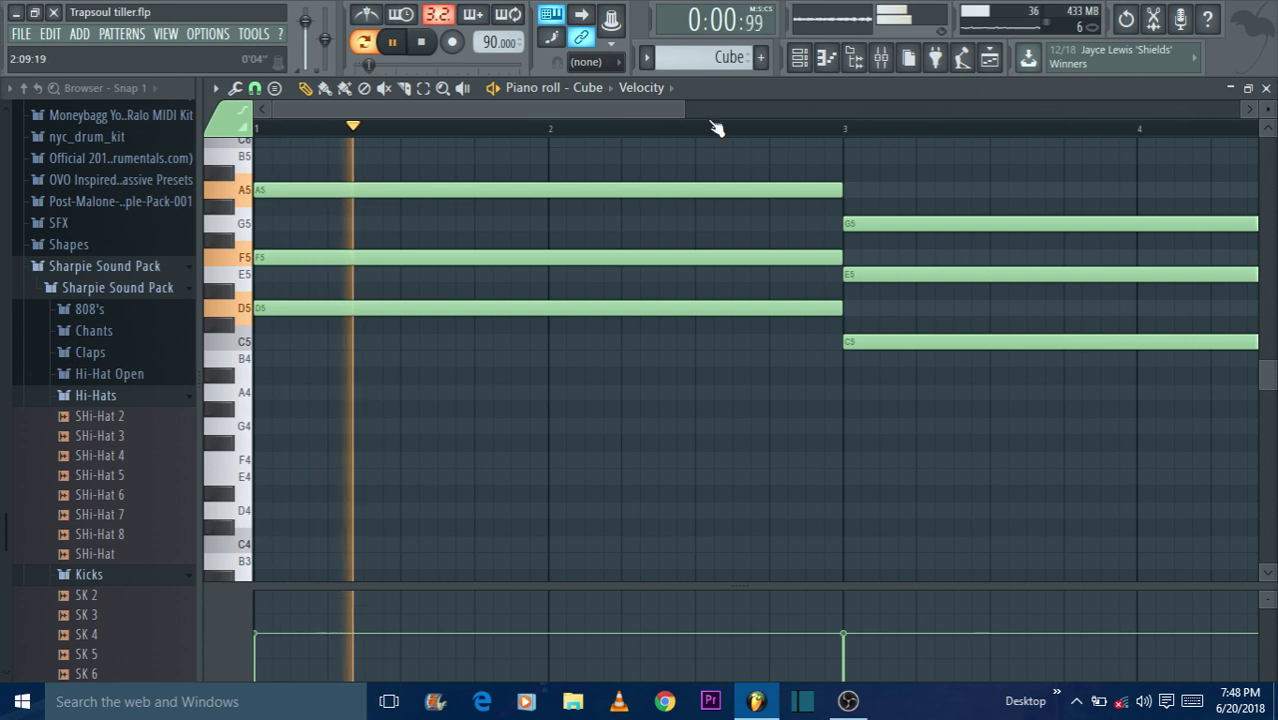
Step: Review the full Cube chord pattern in the piano roll and inspect the Cube channel's instrument settings
left_click_drag(685, 110, 957, 115)
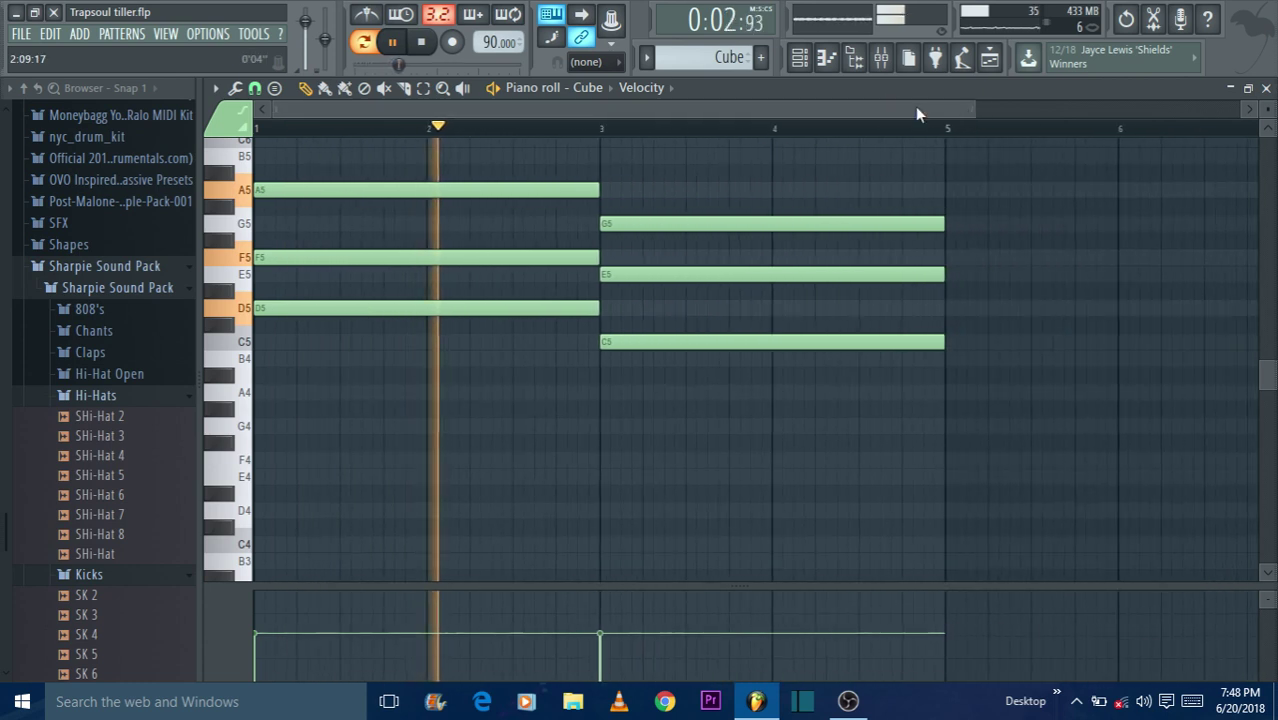
left_click(799, 57)
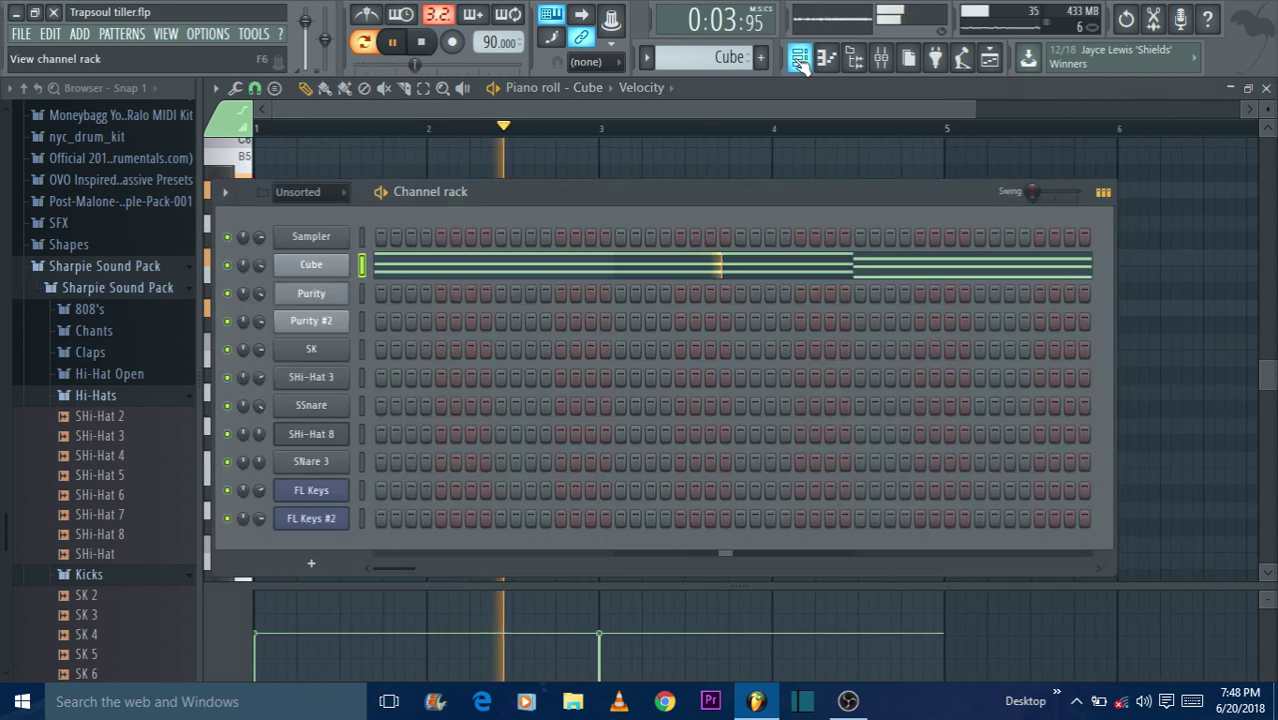
left_click(311, 264)
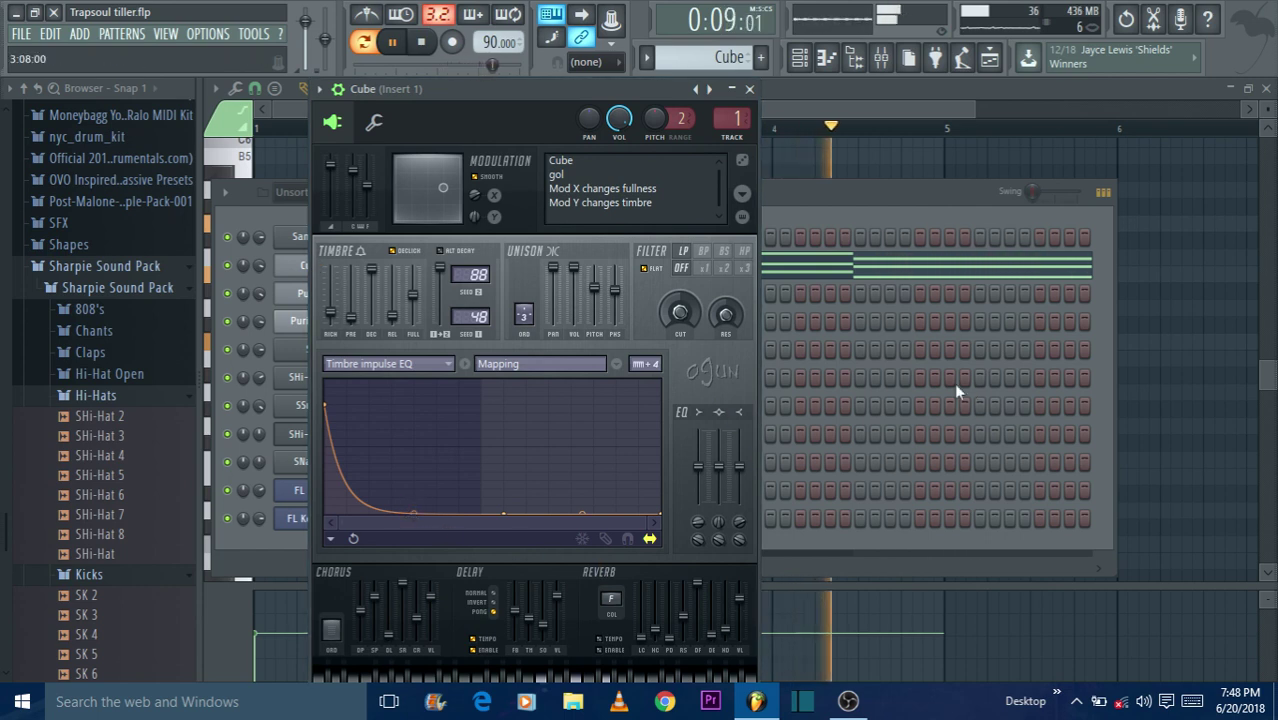
left_click(856, 207)
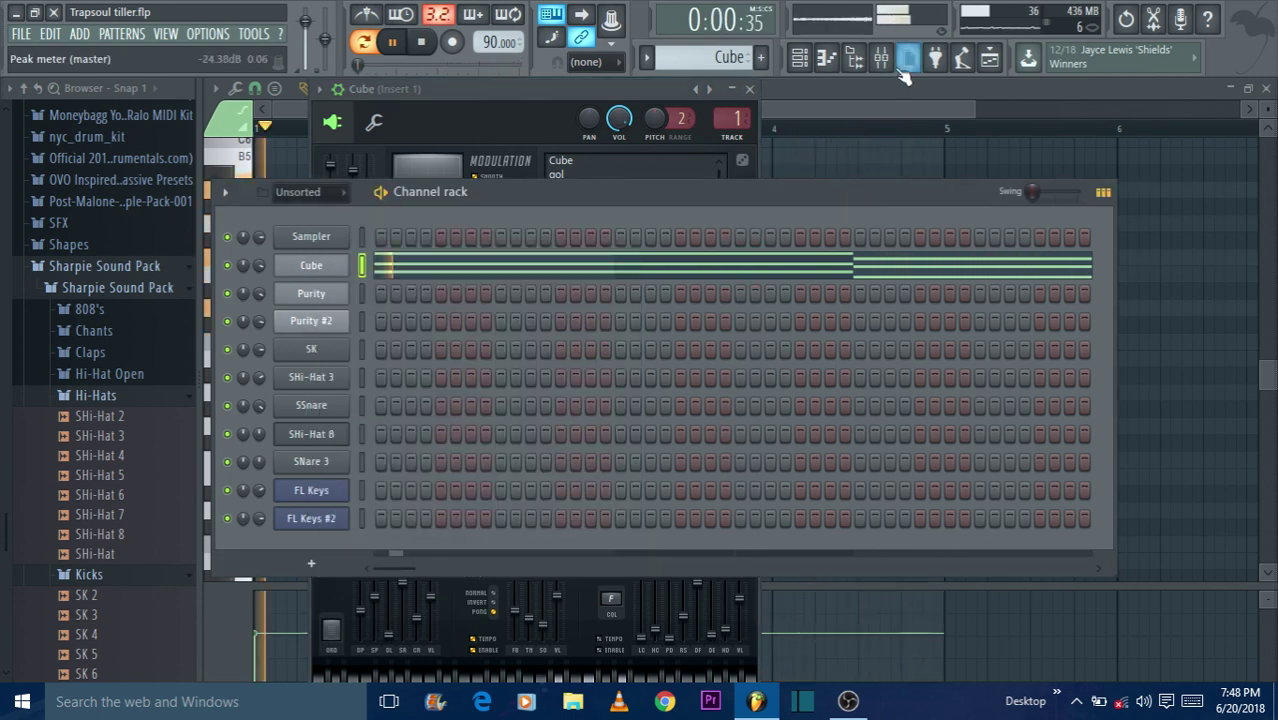
left_click(908, 57)
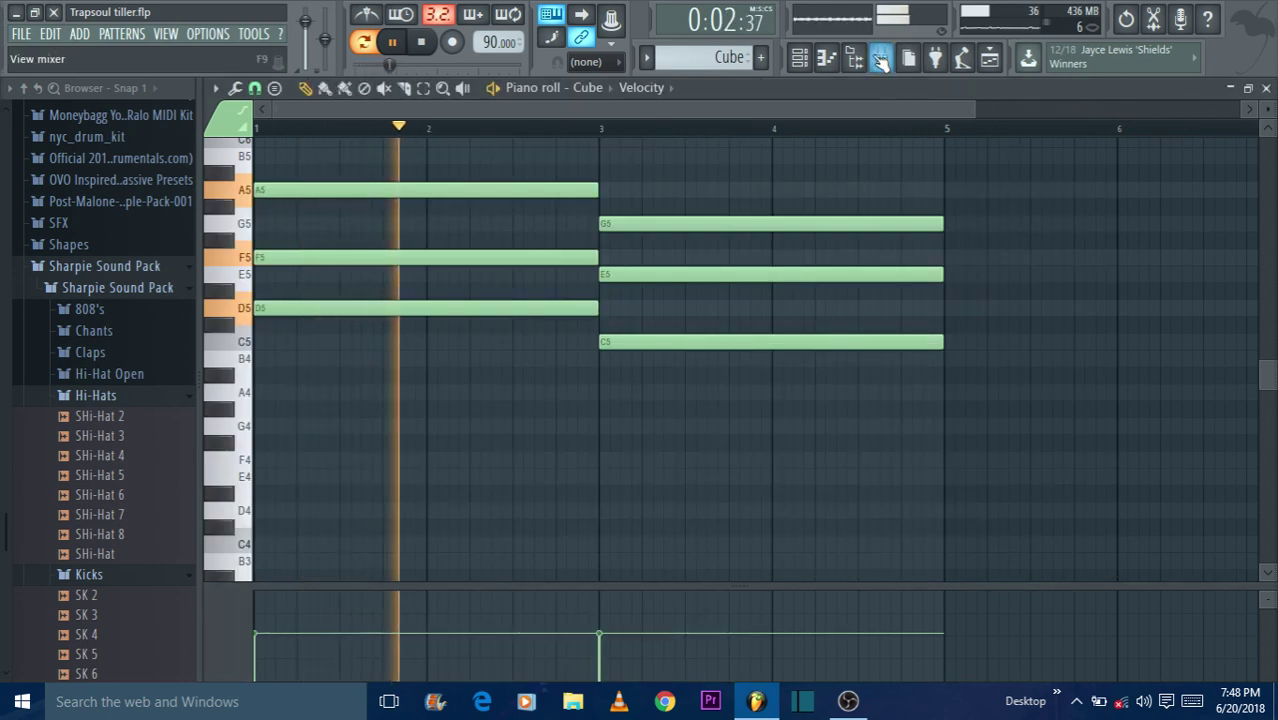
Step: Open the Purity pattern from the playlist in the piano roll, show all its notes and play it
left_click(989, 59)
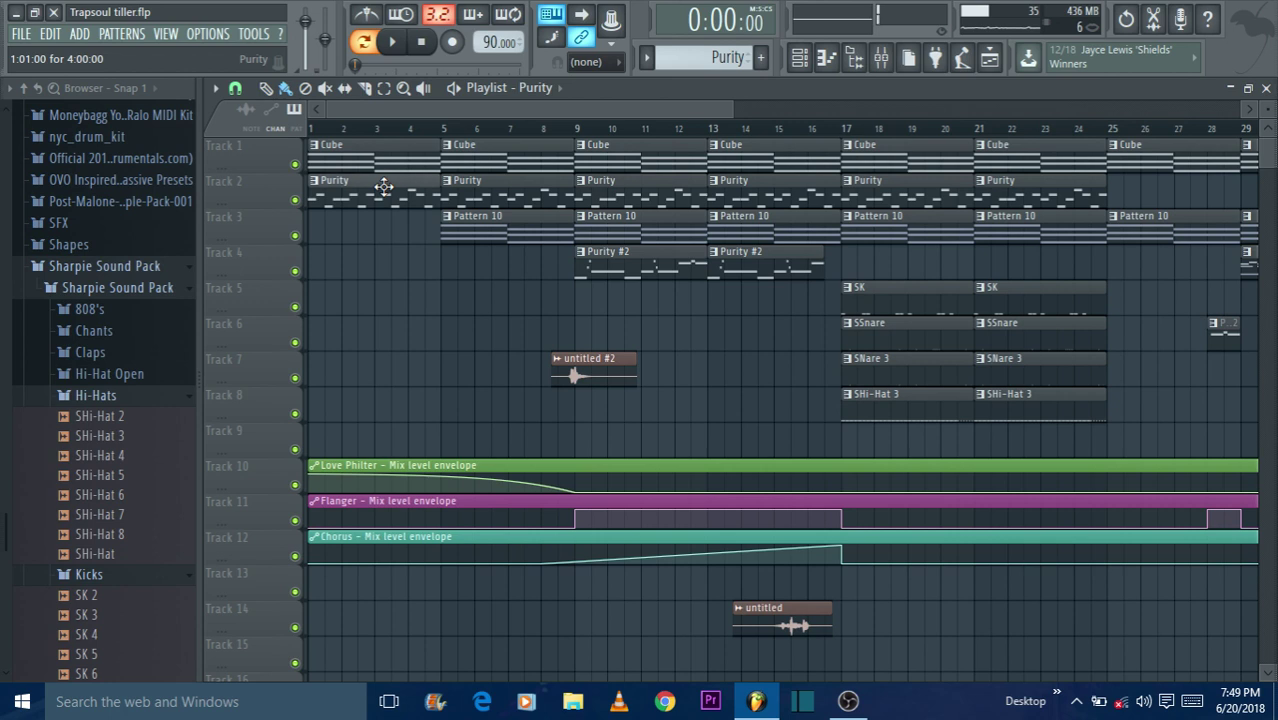
double_click(384, 186)
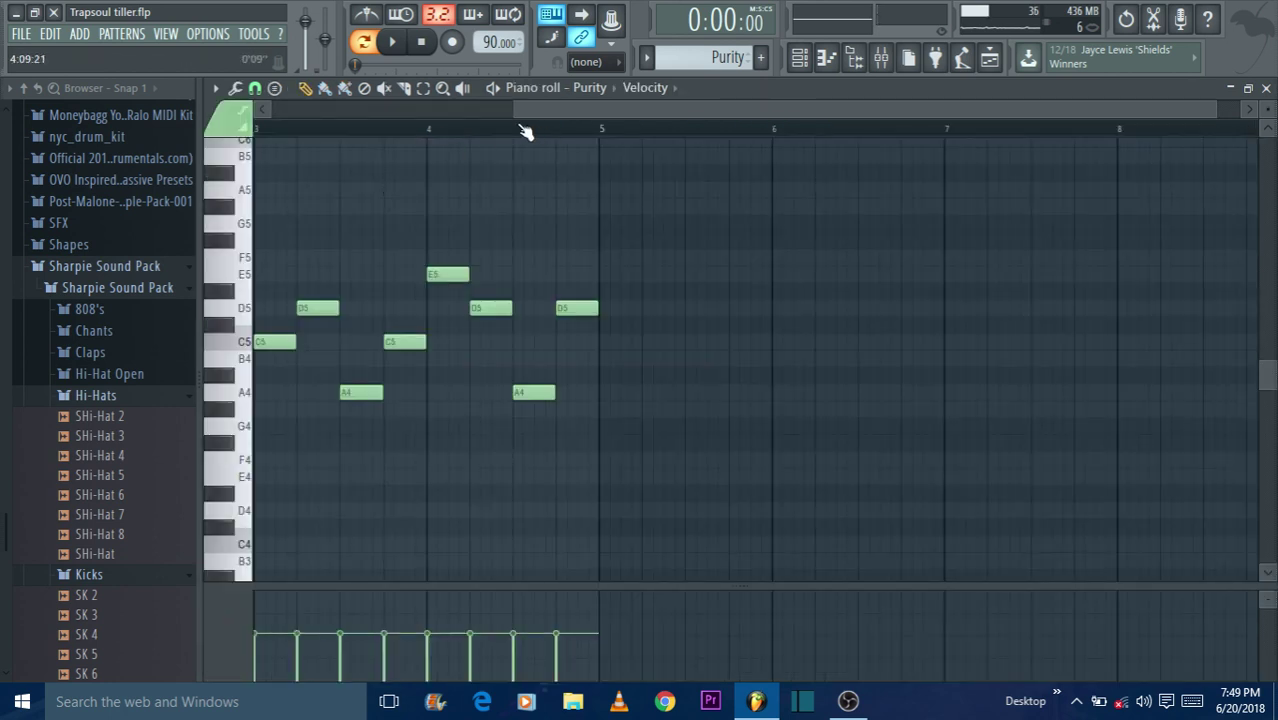
left_click_drag(511, 113, 333, 109)
left_click(462, 88)
key("space")
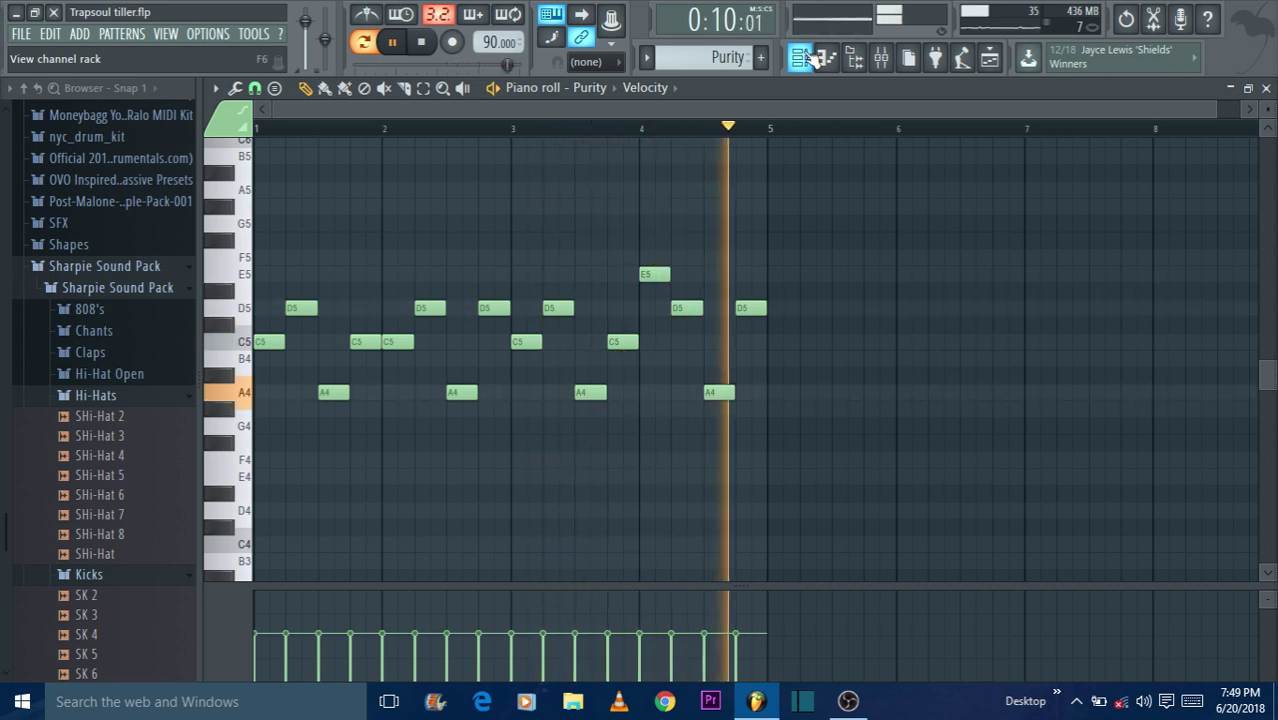
Step: Inspect the Purity channel's instrument preset and its Fruity Reeverb 2 and Fruity parametric EQ 2 effects on mixer Insert 2
left_click(812, 57)
left_click(330, 293)
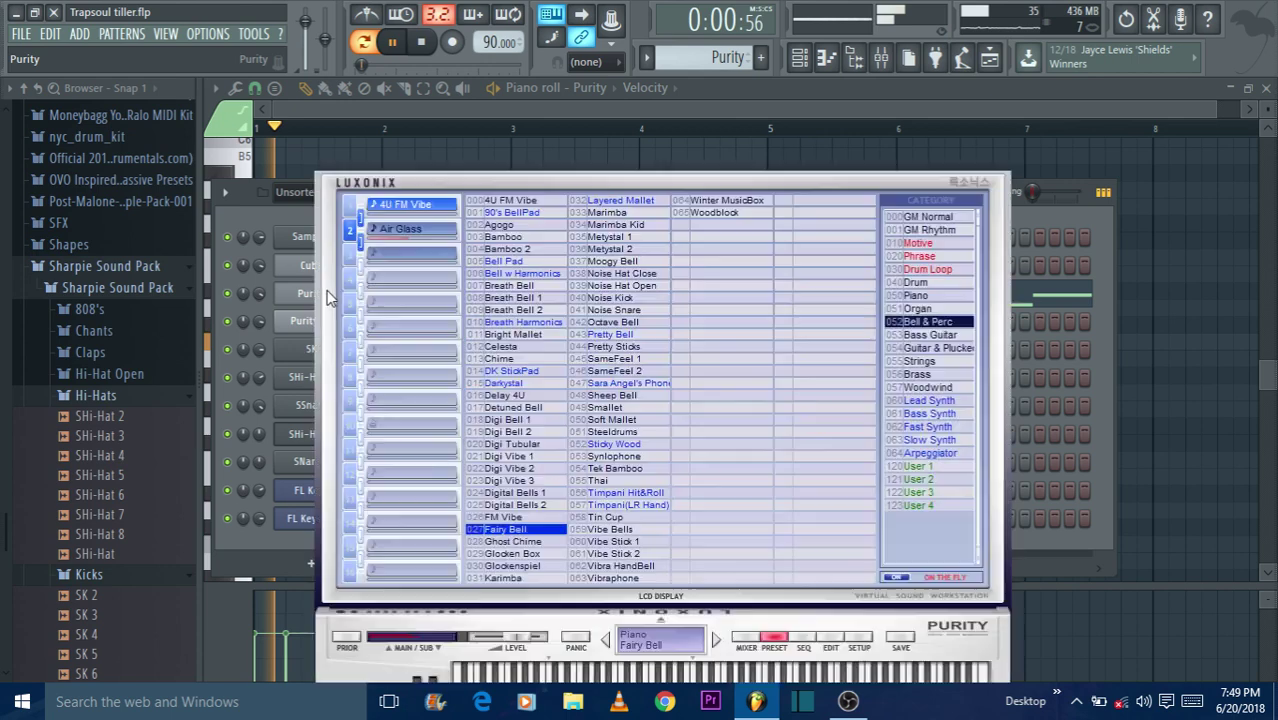
left_click(881, 58)
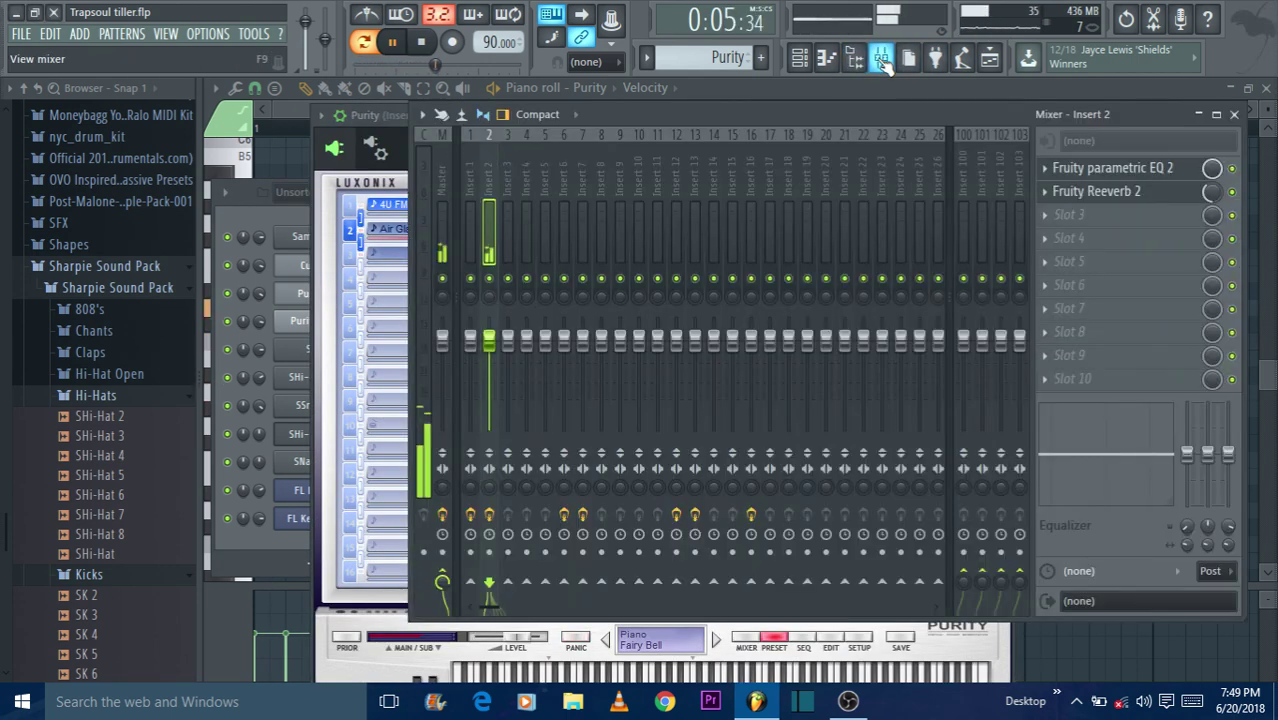
left_click(1138, 192)
left_click(1136, 169)
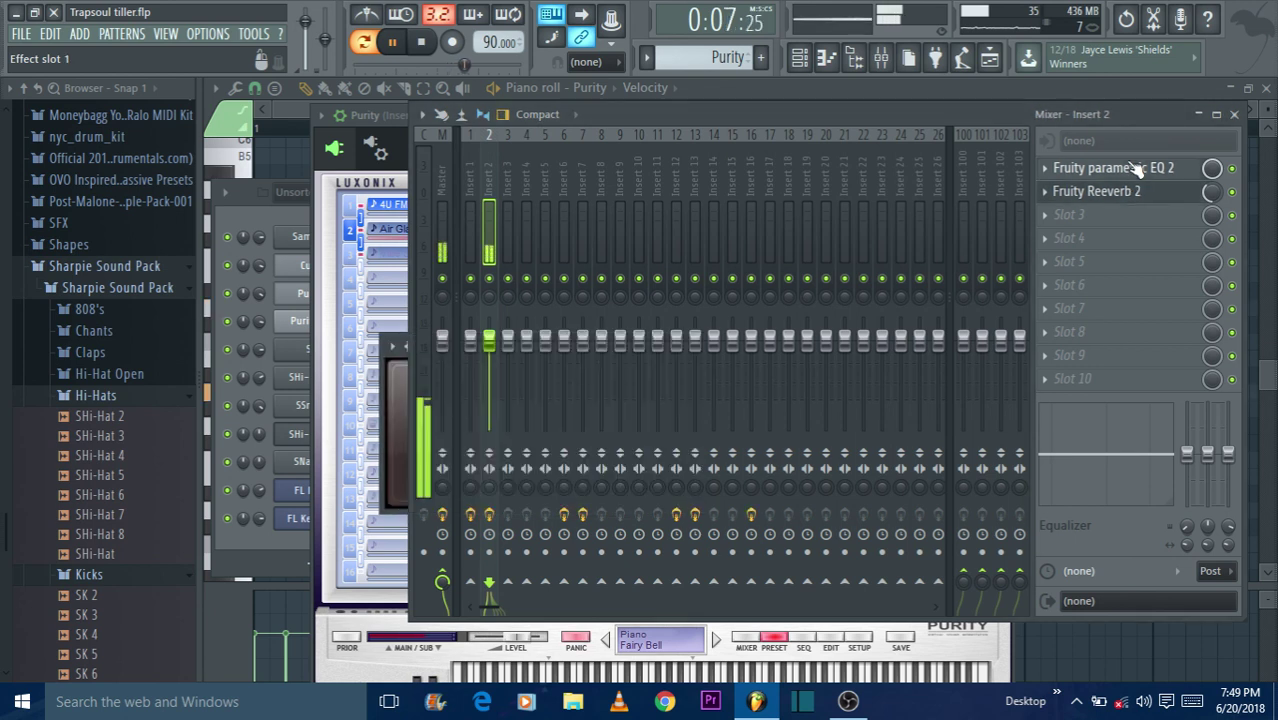
left_click(279, 214)
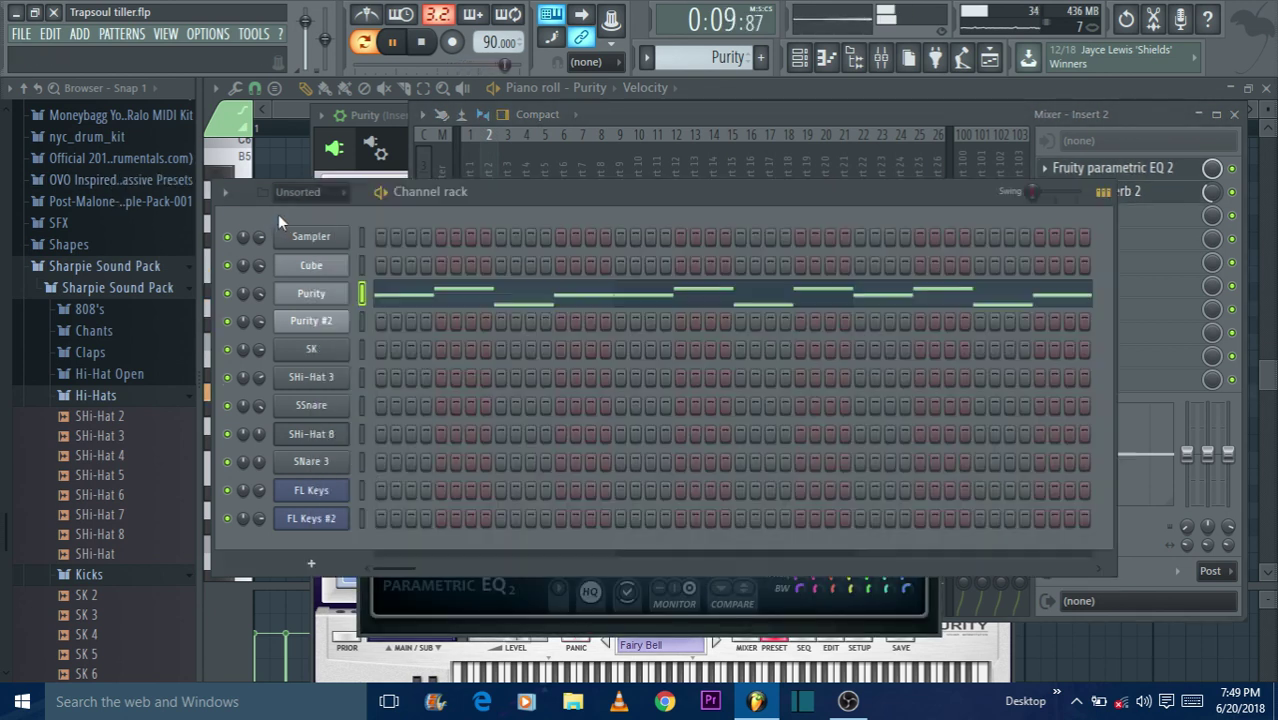
Step: Stop playback, open Pattern 10 from the playlist in the piano roll and show its FL Keys chords from bar 1
left_click(988, 60)
key("space")
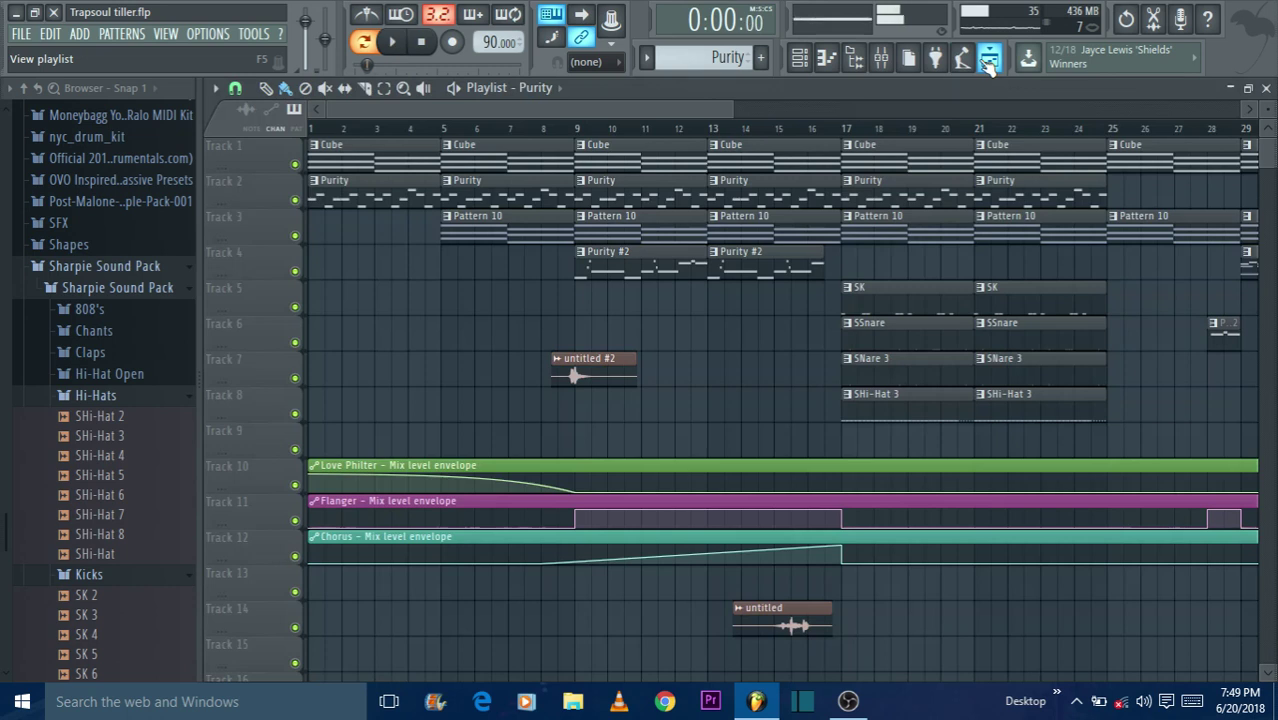
double_click(490, 222)
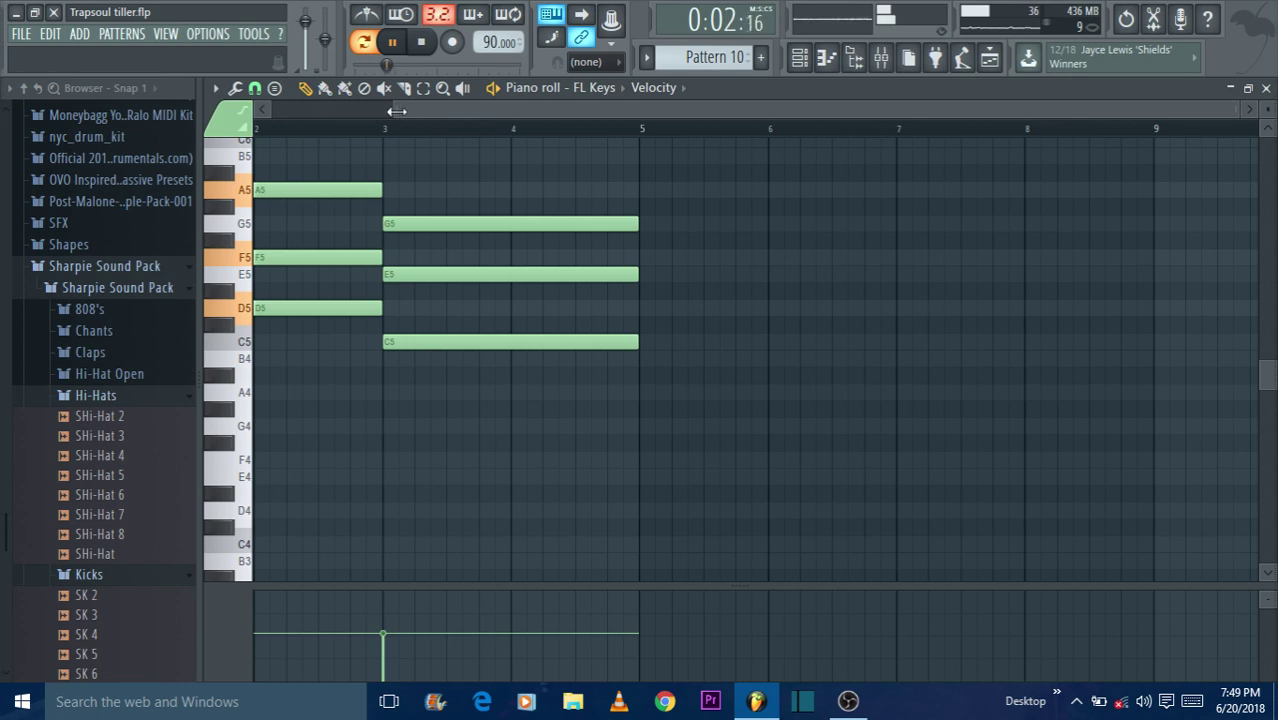
left_click_drag(398, 108, 272, 108)
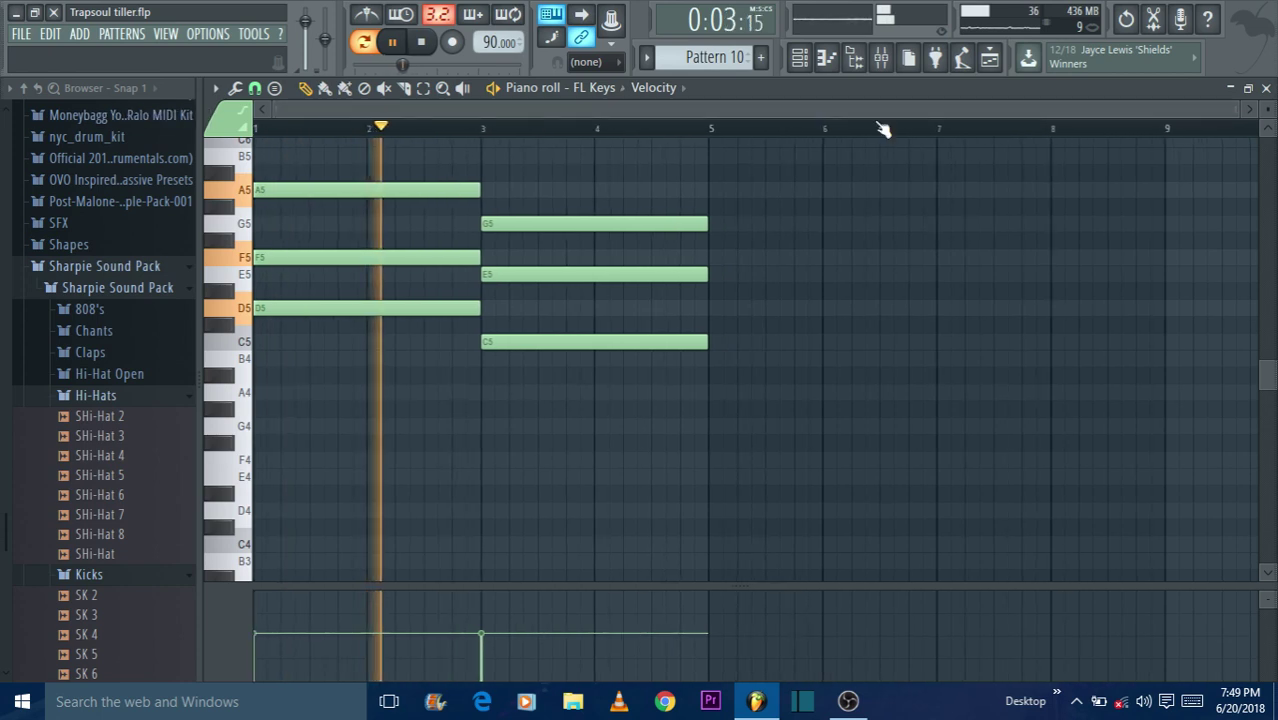
Step: Inspect the FL Keys instrument settings and the effects on its mixer track, Insert 13
left_click(808, 60)
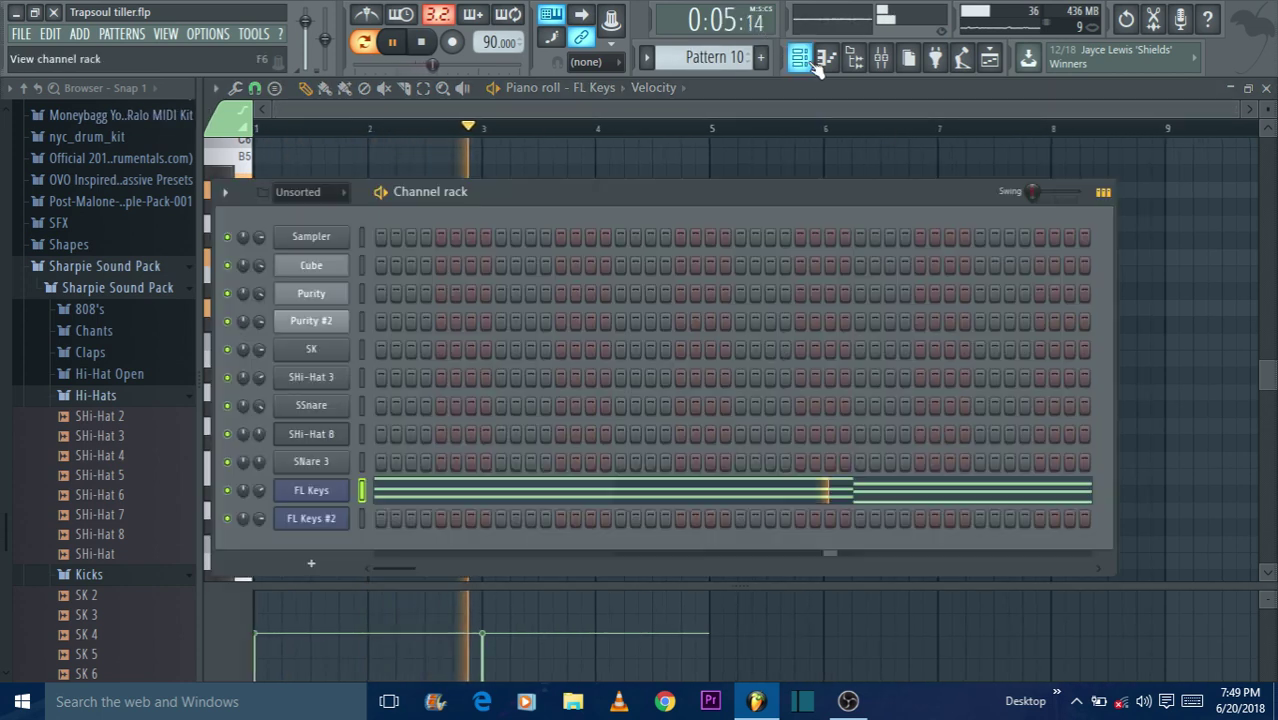
left_click(345, 496)
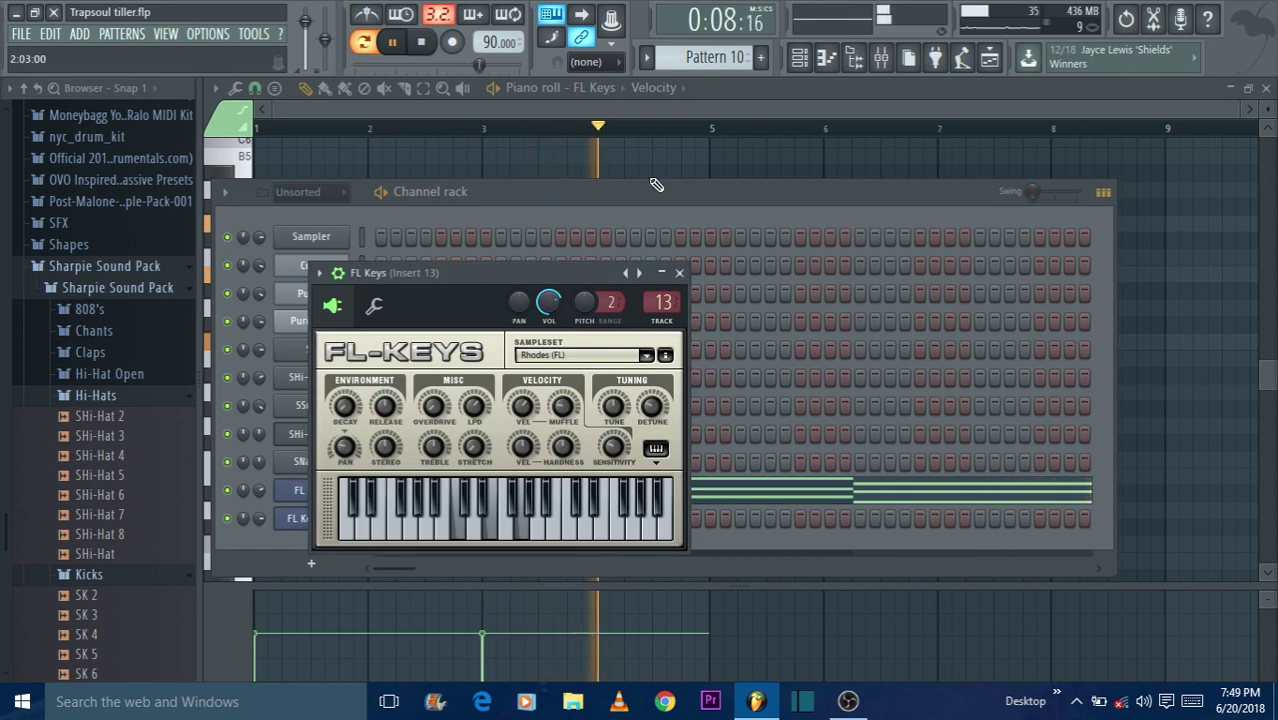
left_click(880, 62)
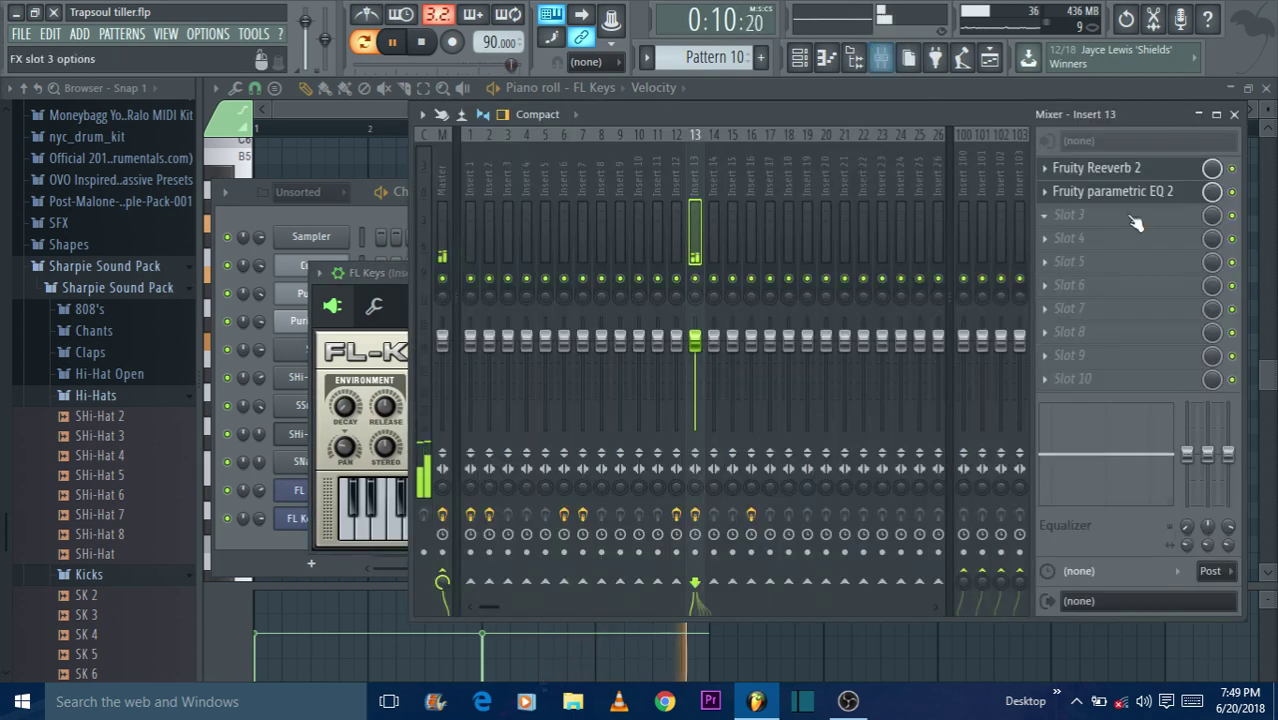
left_click(328, 211)
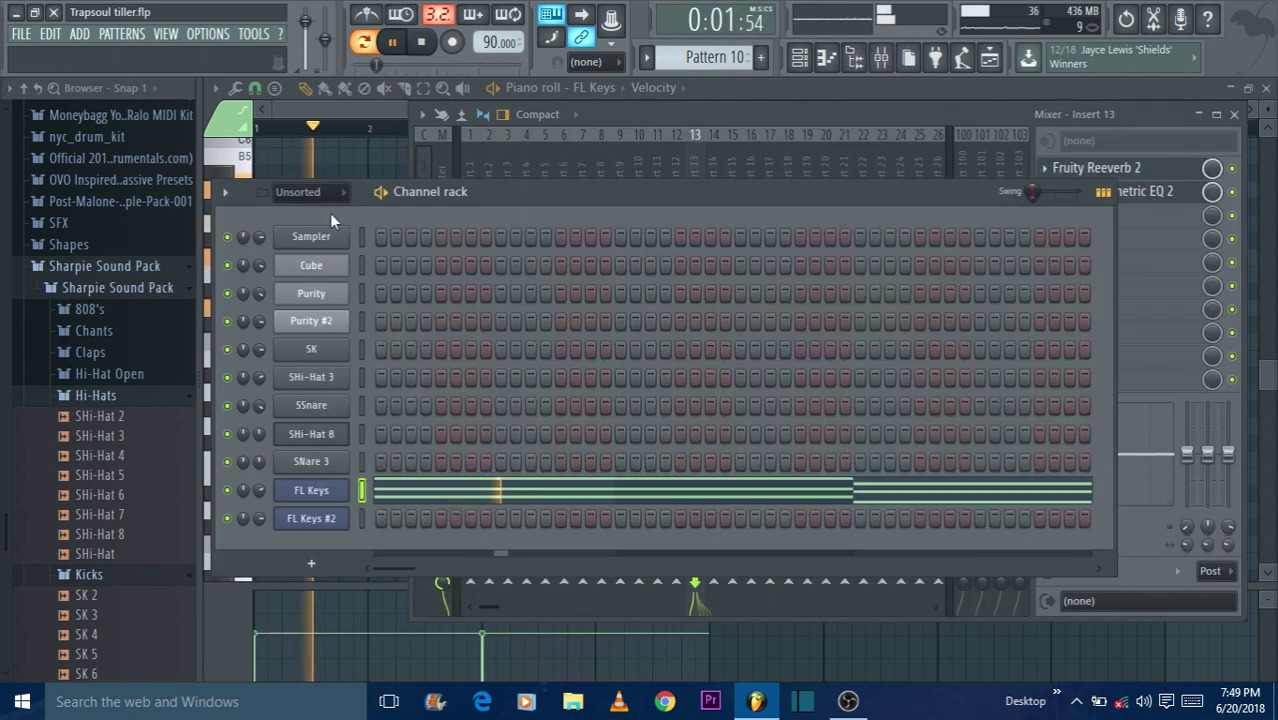
left_click(309, 108)
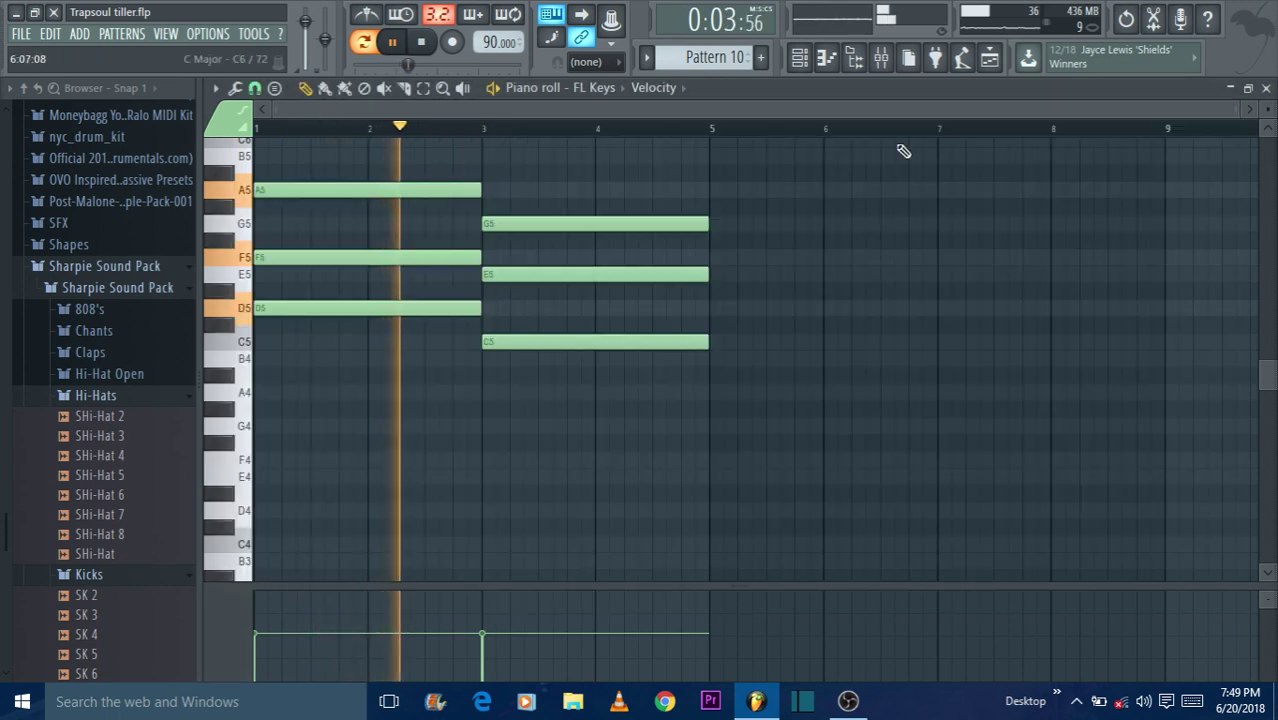
Step: Open the Purity #2 pattern in the piano roll, show its notes from bar 1 and play it
left_click(989, 70)
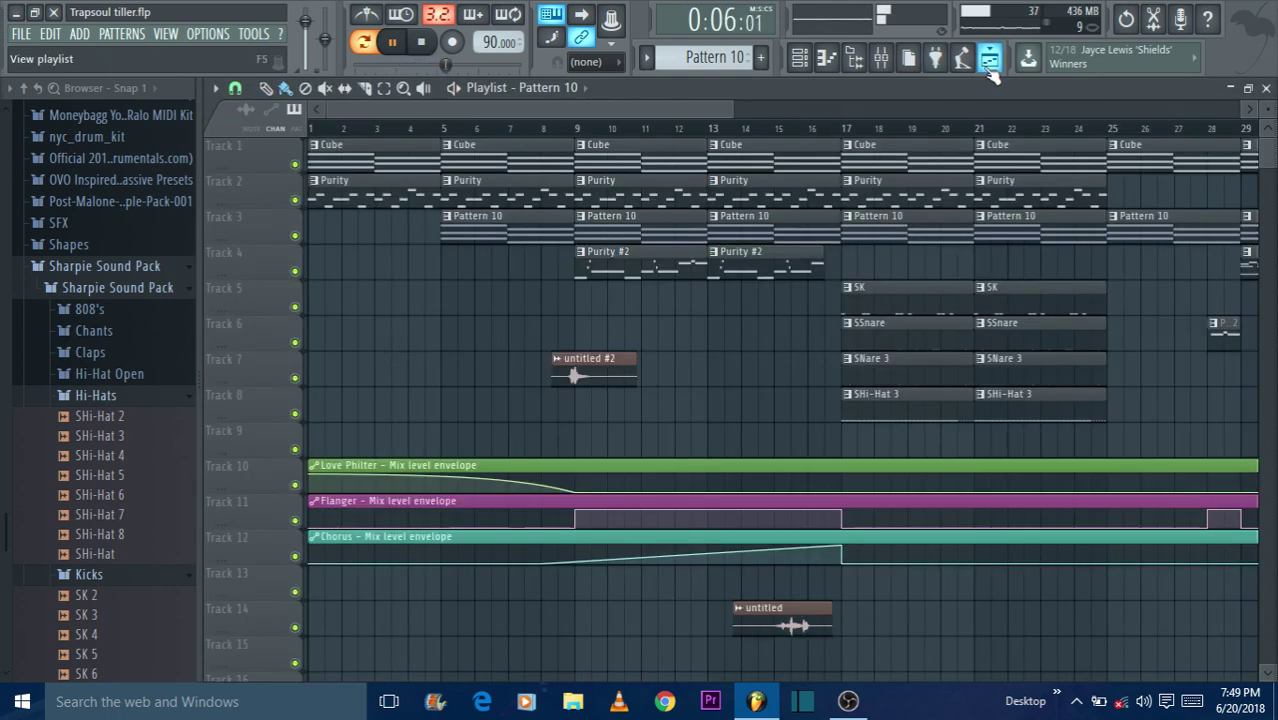
double_click(645, 263)
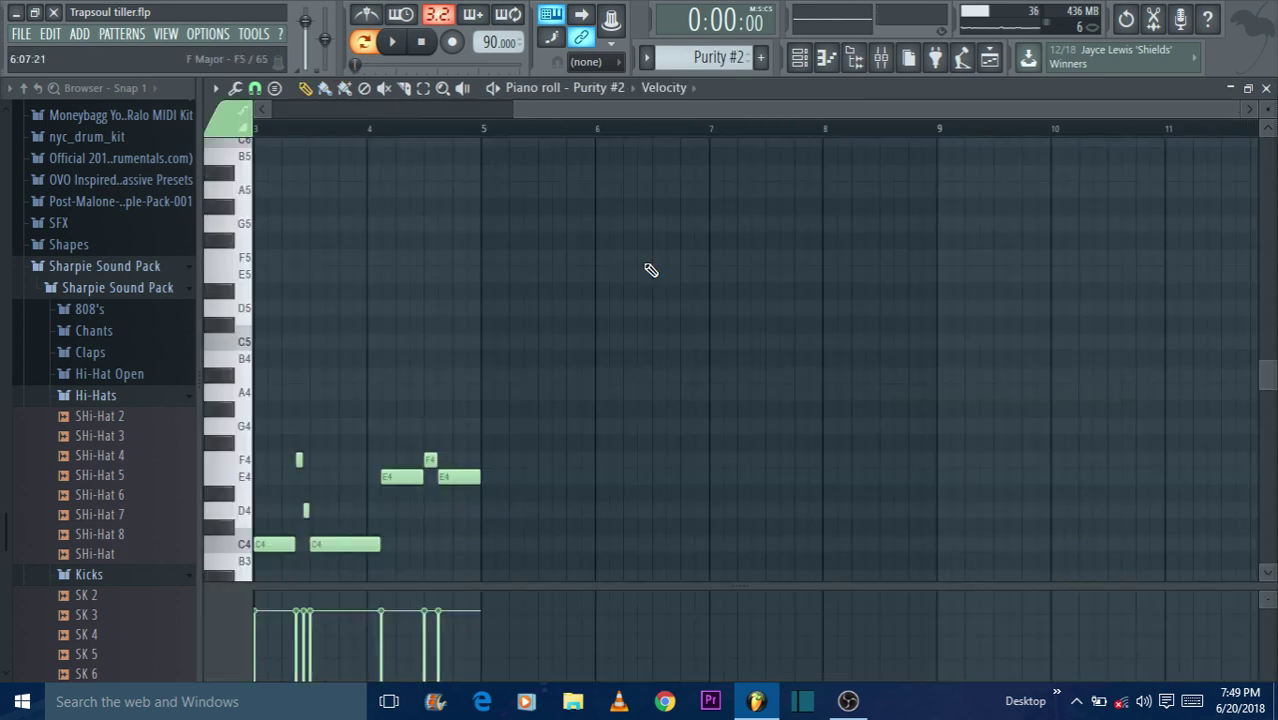
left_click(989, 66)
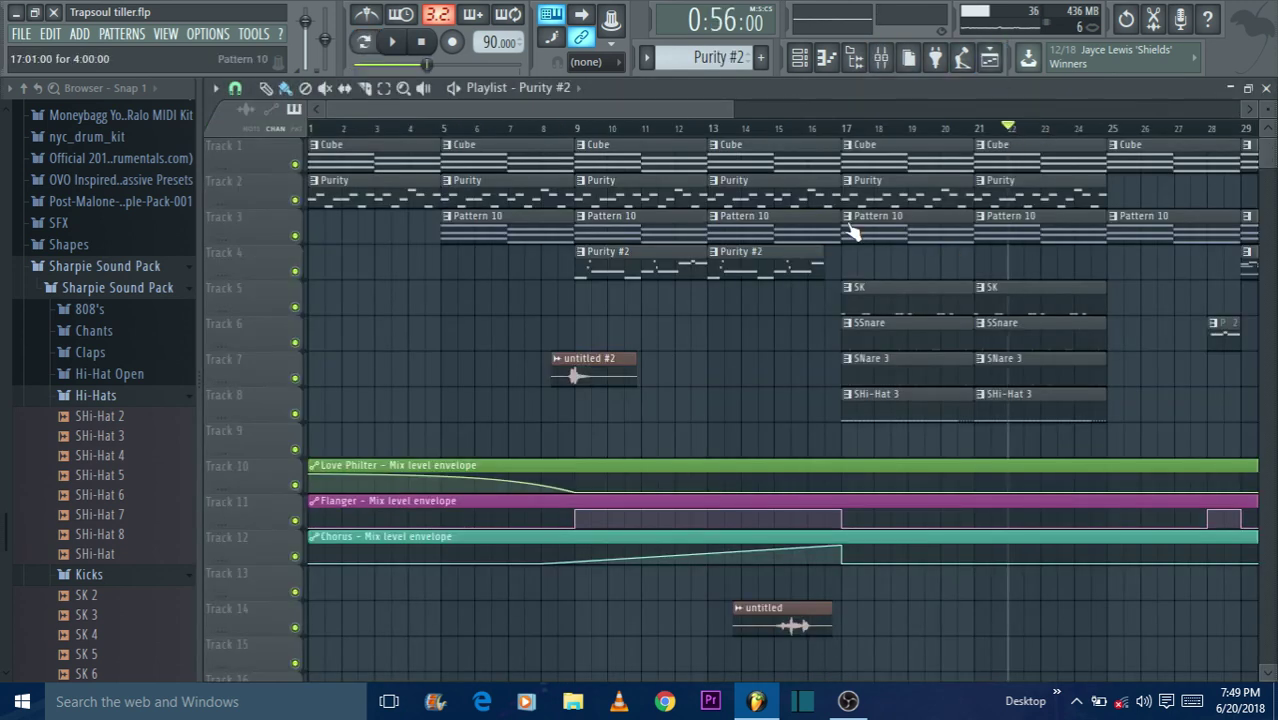
left_click(800, 58)
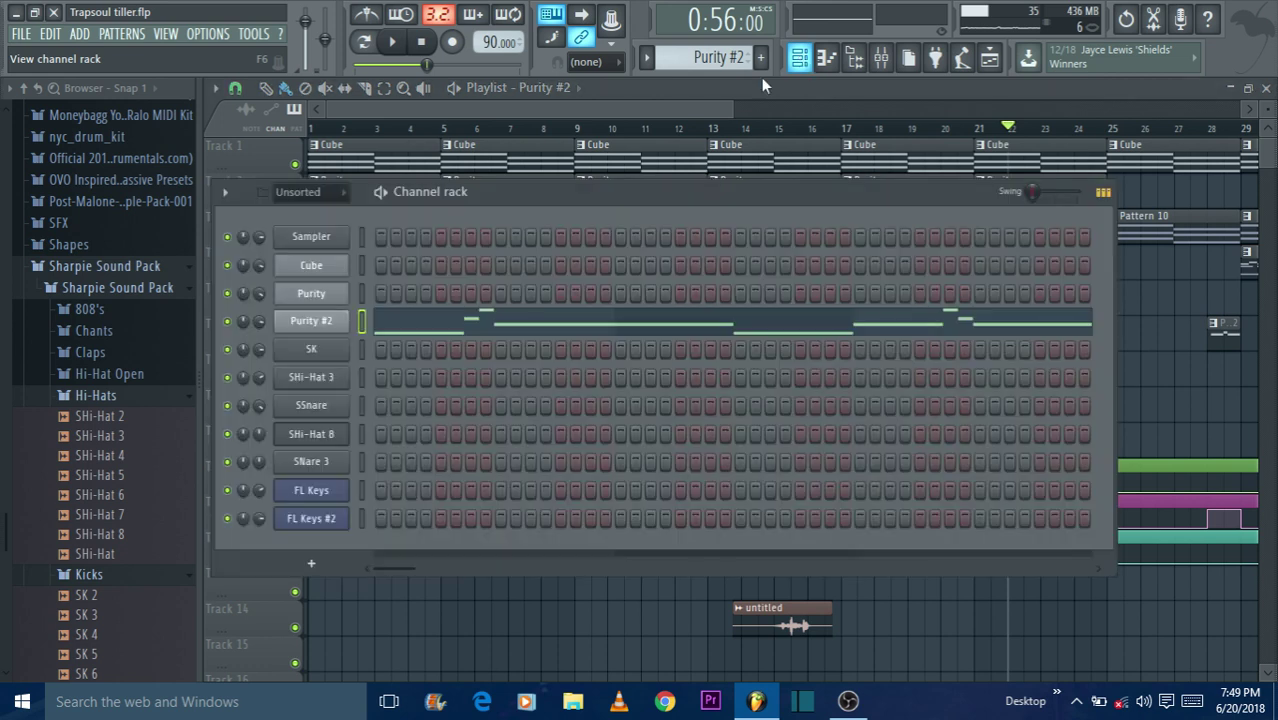
left_click(429, 329)
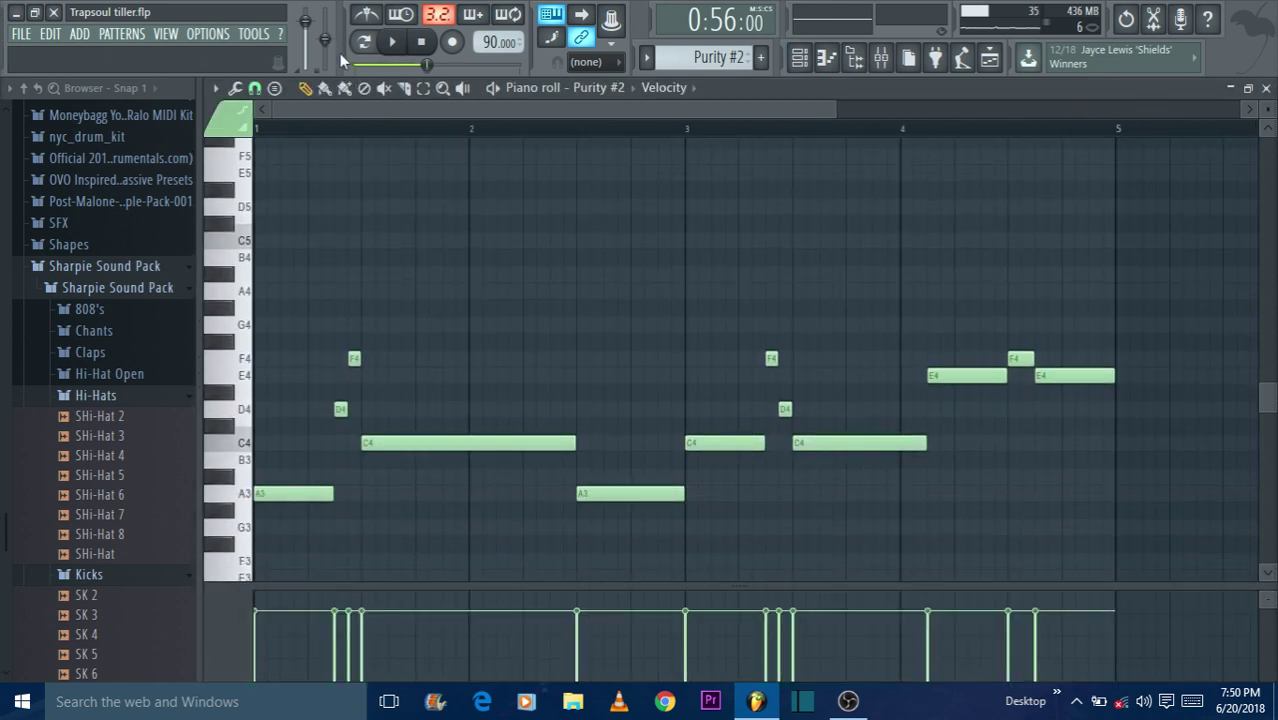
key("space")
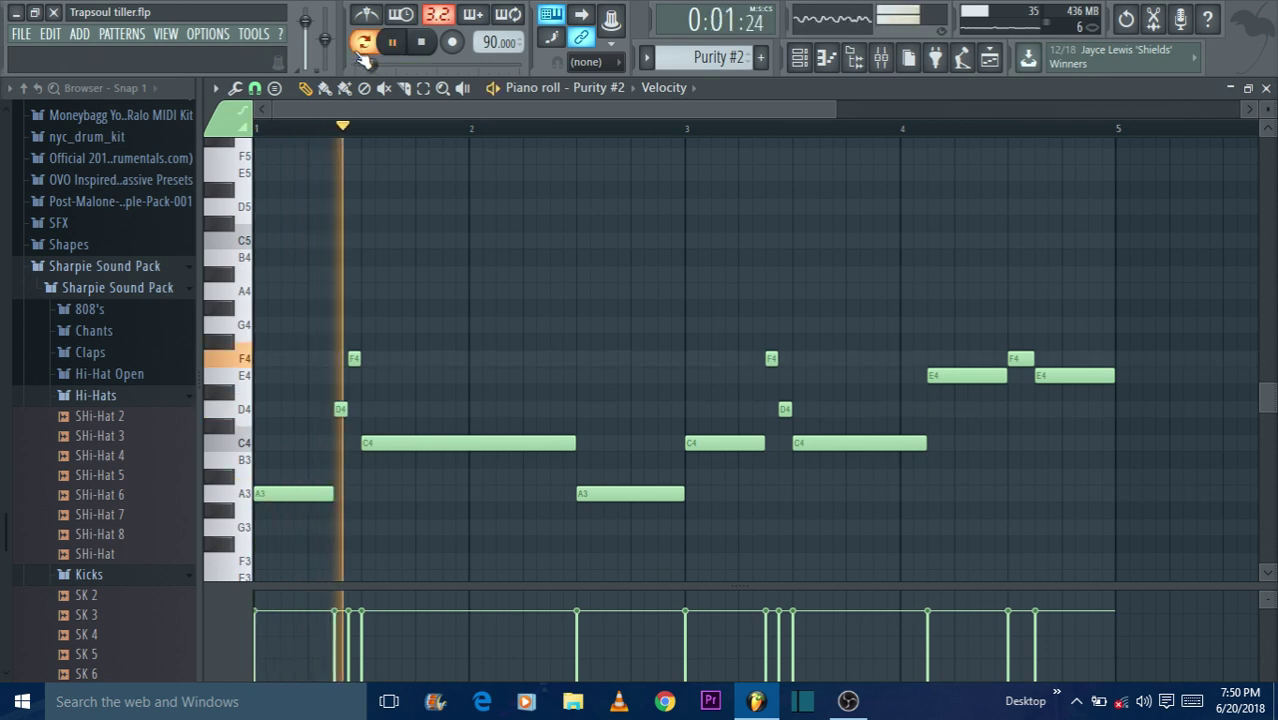
Step: Inspect the Purity #2 instrument and its Fruity Fast Dist and Fruity parametric EQ 2 effects on mixer Insert 6
left_click(801, 57)
left_click(310, 327)
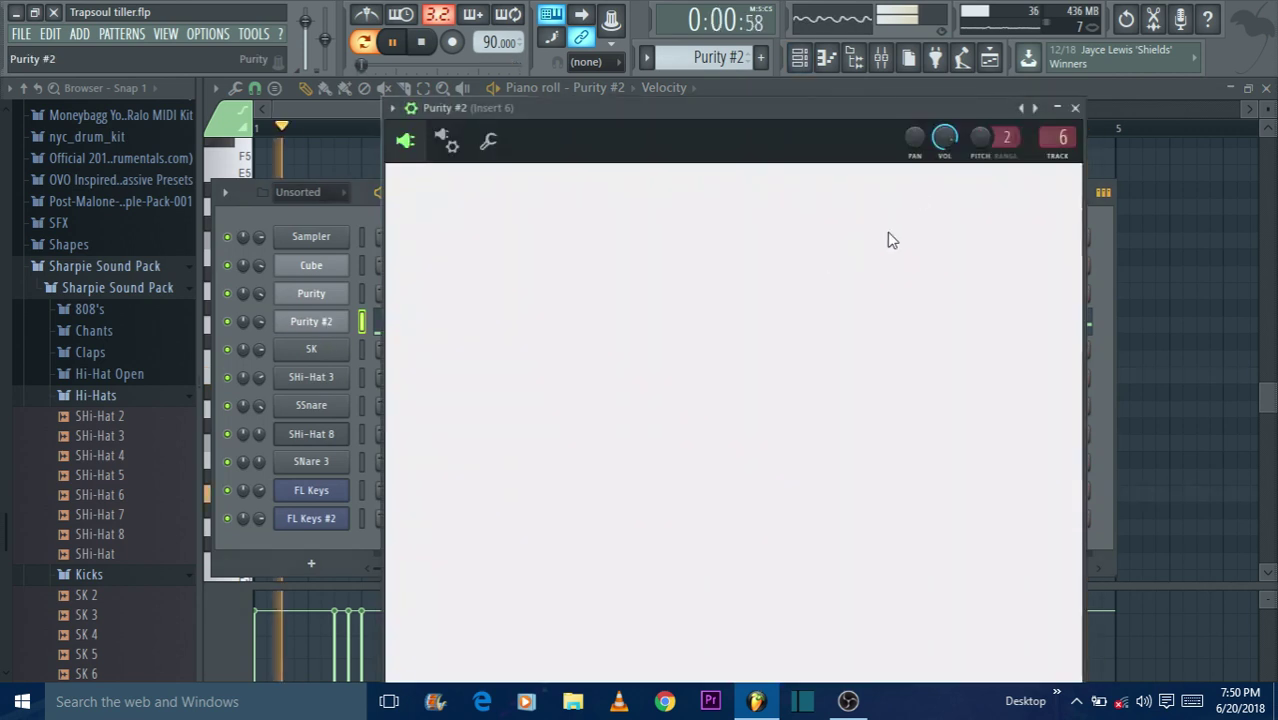
left_click(897, 62)
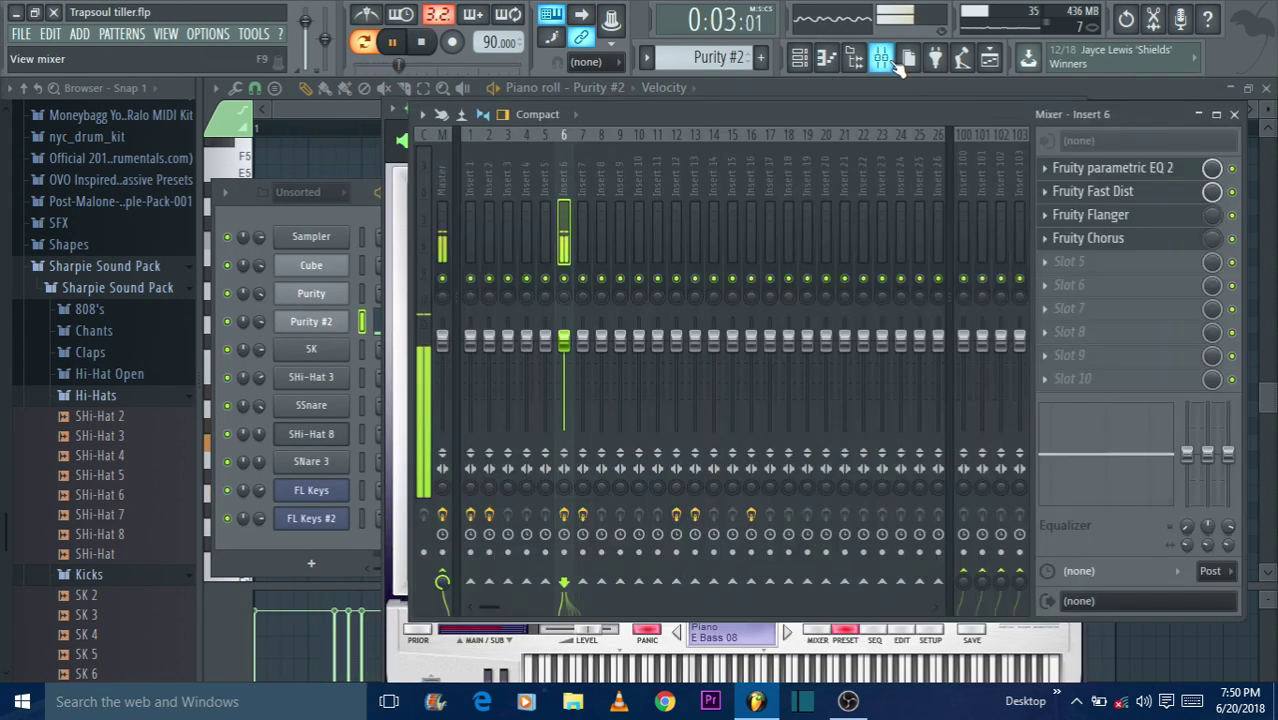
left_click(1120, 192)
left_click(1120, 168)
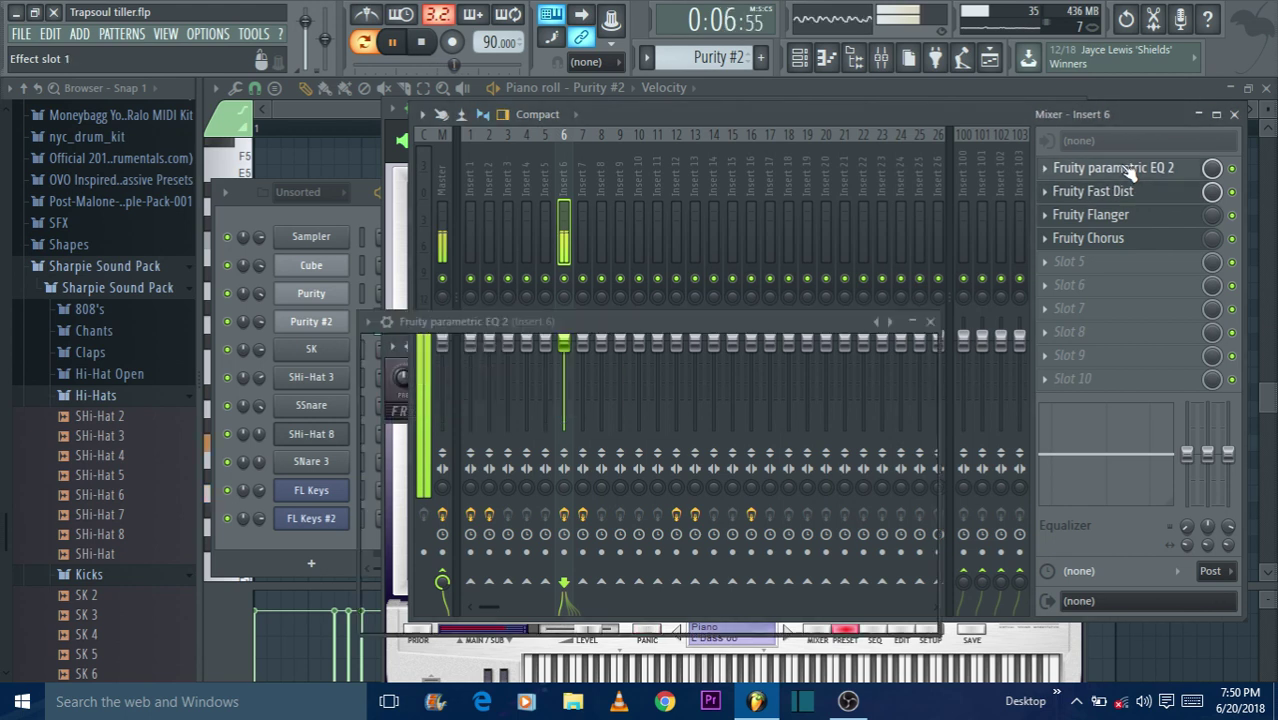
left_click(334, 217)
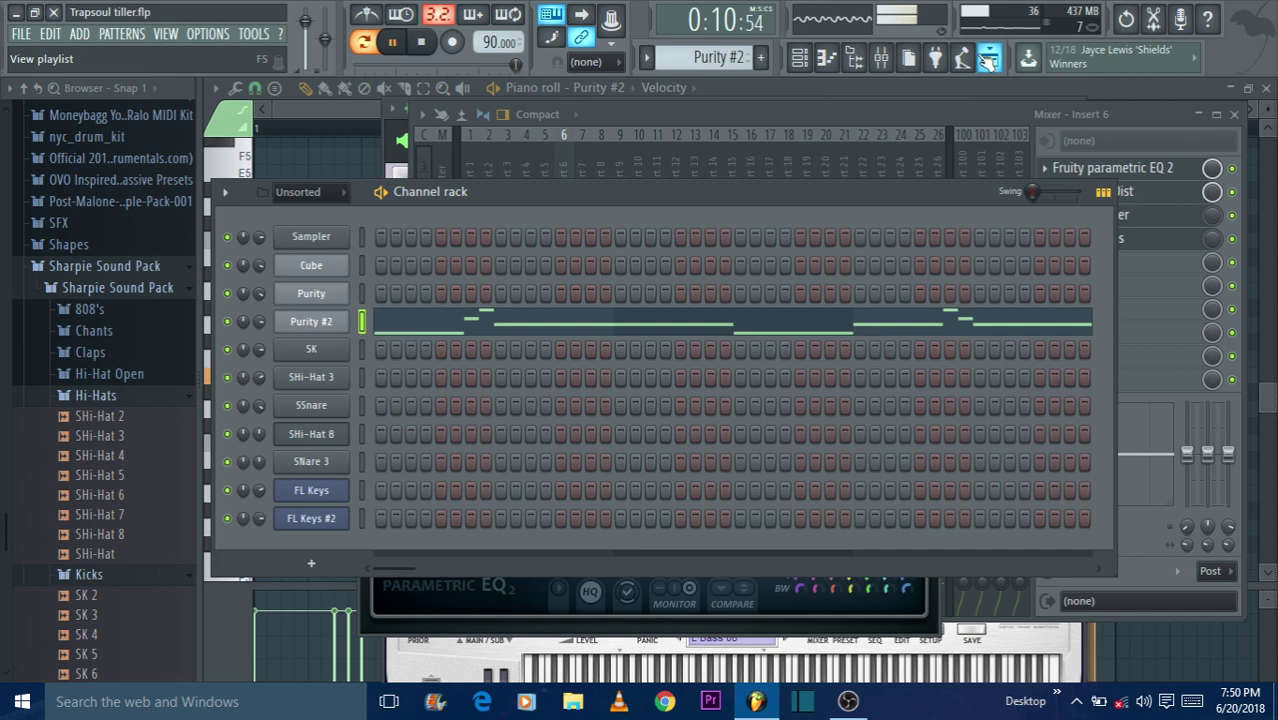
Step: Solo the Chorus envelope track, enable the Flanger, Love Philter and Purity #2 tracks alongside it, and play the playlist around bar 9
left_click(988, 58)
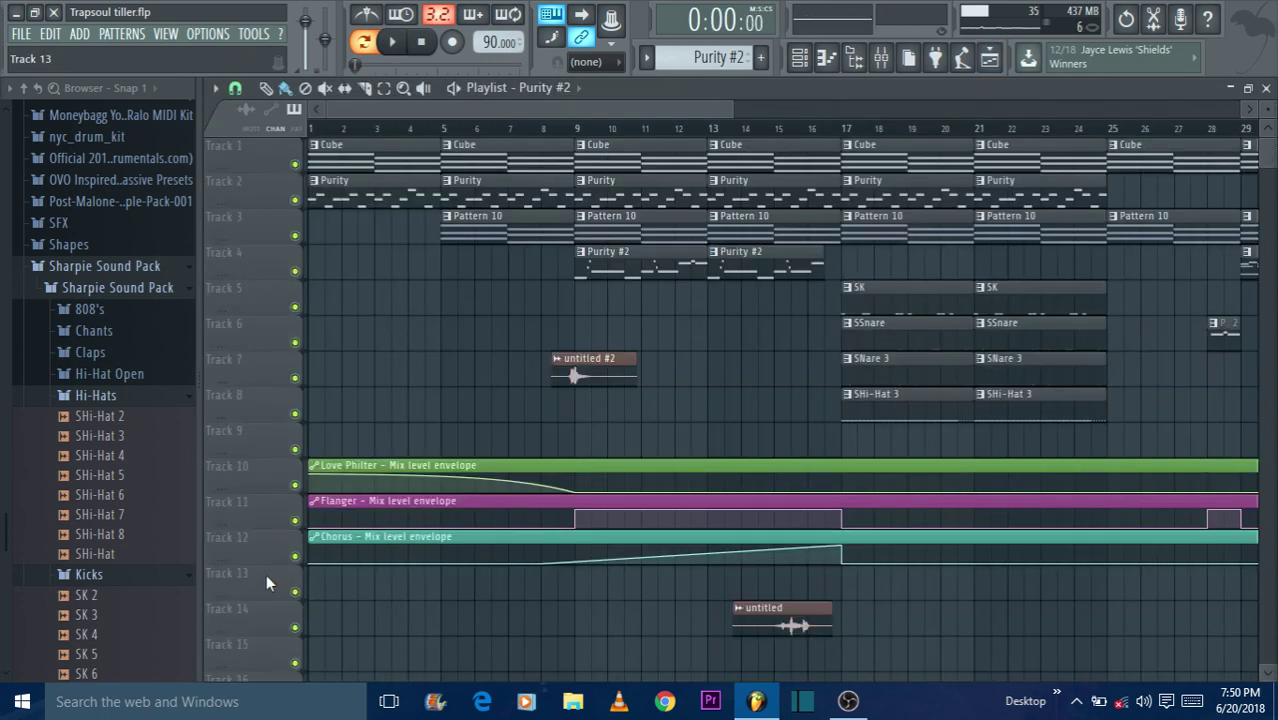
right_click(295, 558)
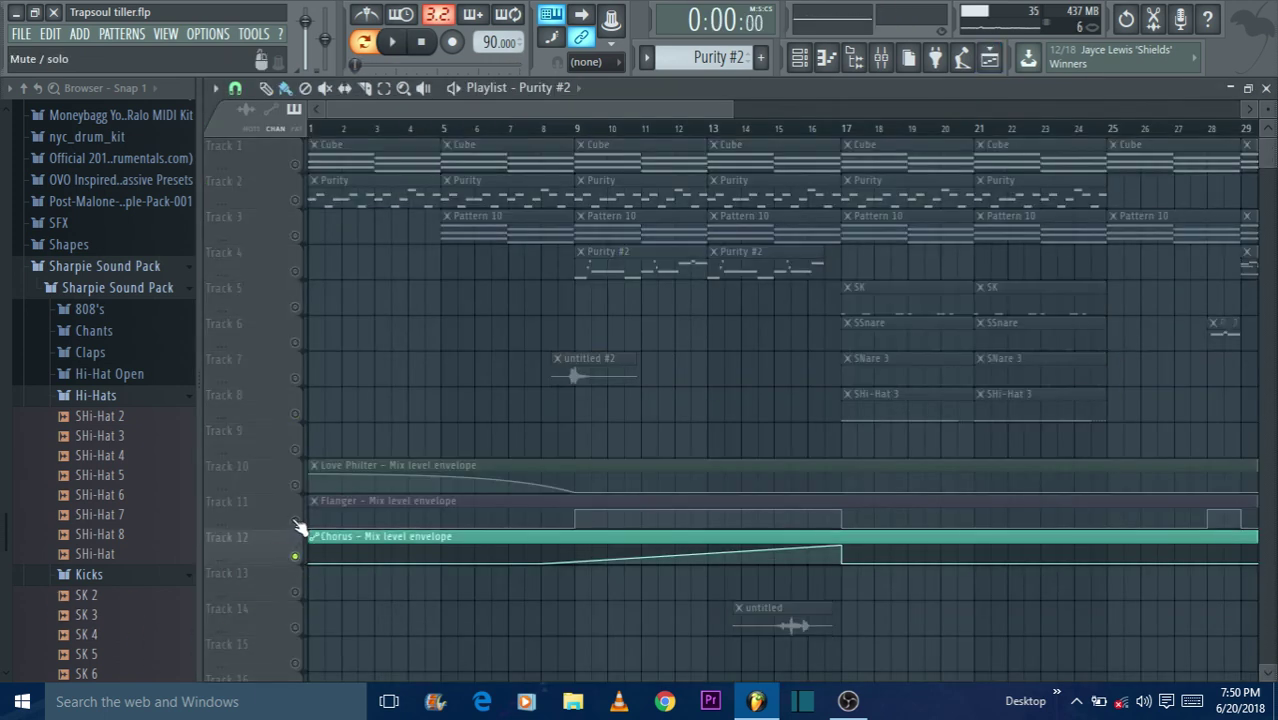
left_click(295, 520)
left_click(295, 486)
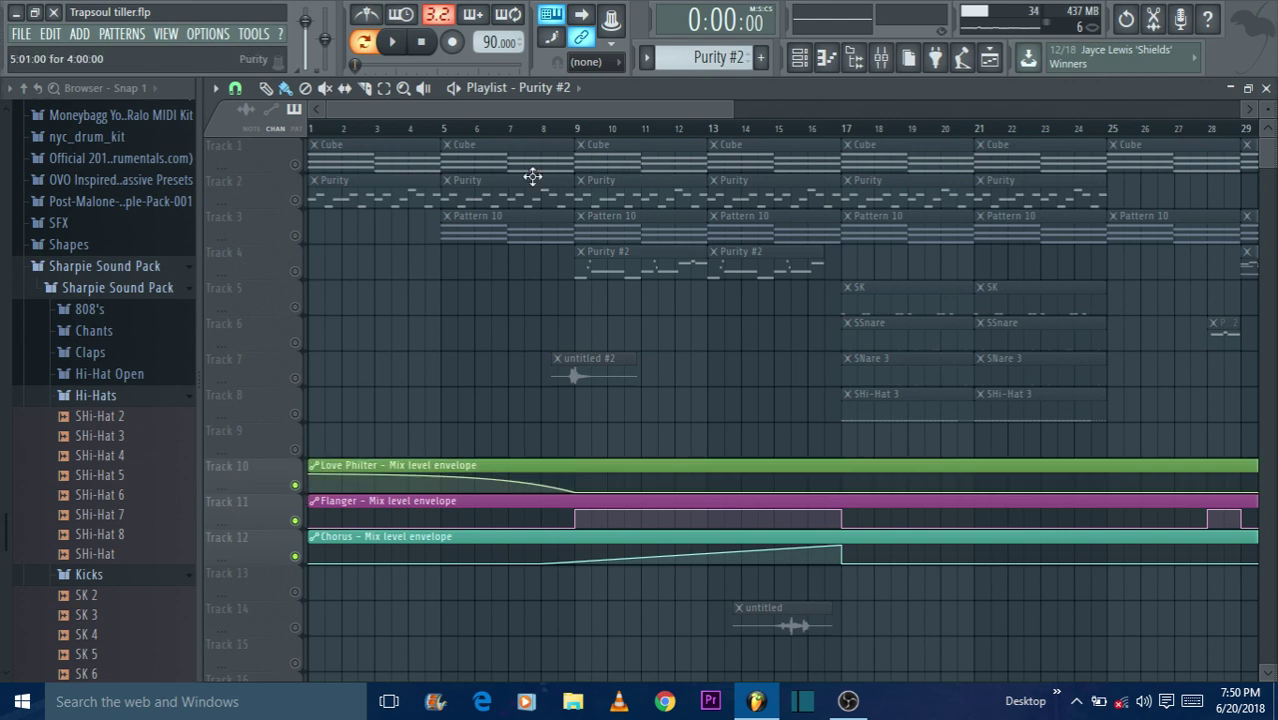
left_click(295, 271)
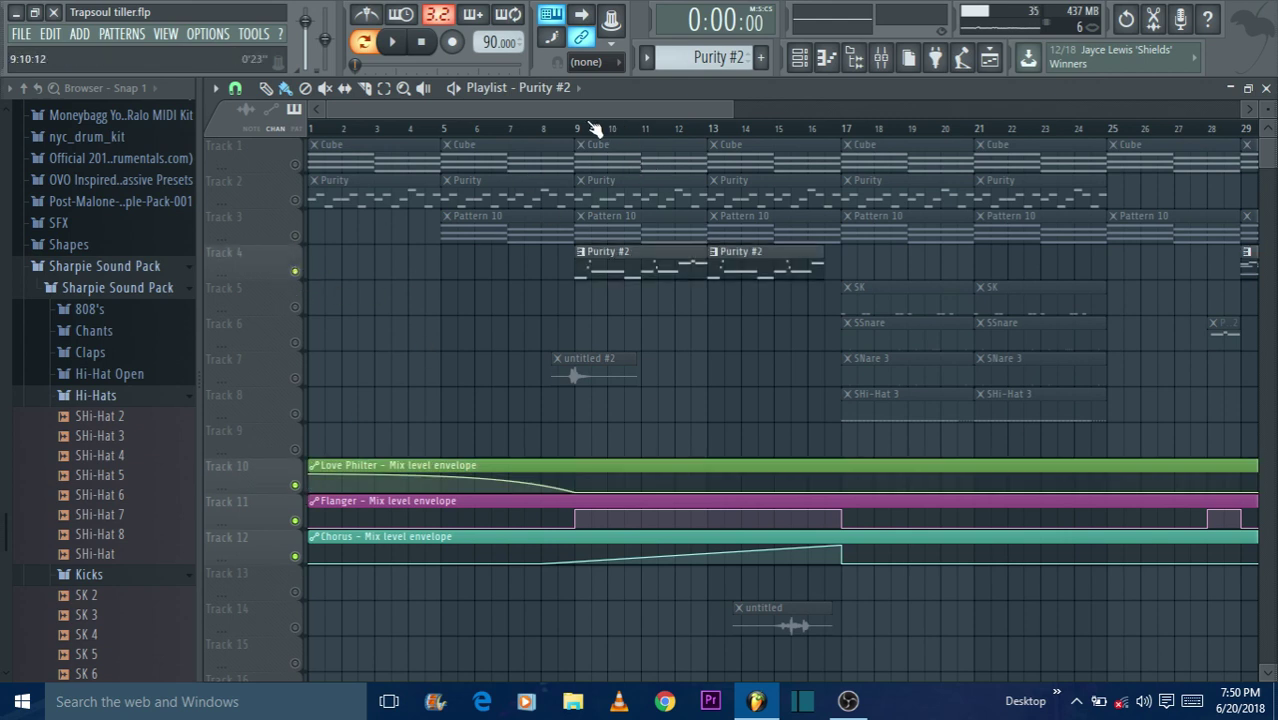
key("space")
left_click_drag(697, 107, 748, 109)
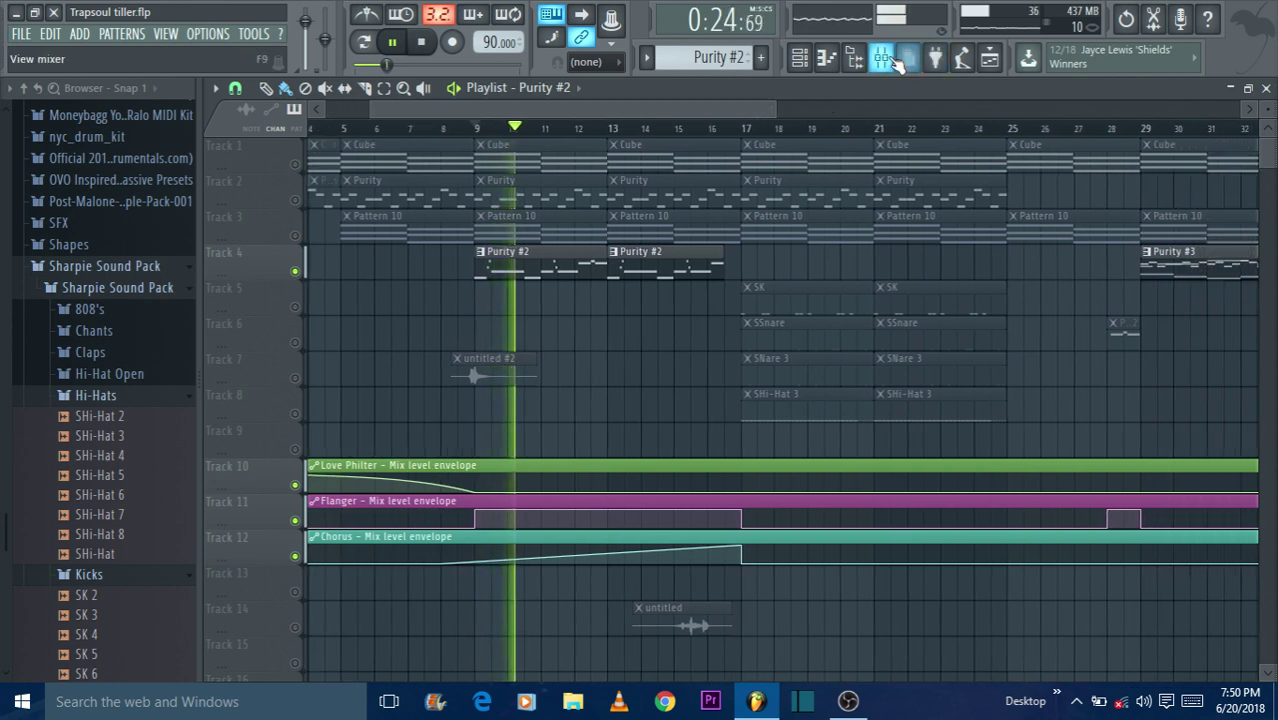
Step: Inspect the Fruity Flanger and Fruity Chorus settings on mixer Insert 6 and return to the playlist
left_click(884, 59)
left_click(1137, 222)
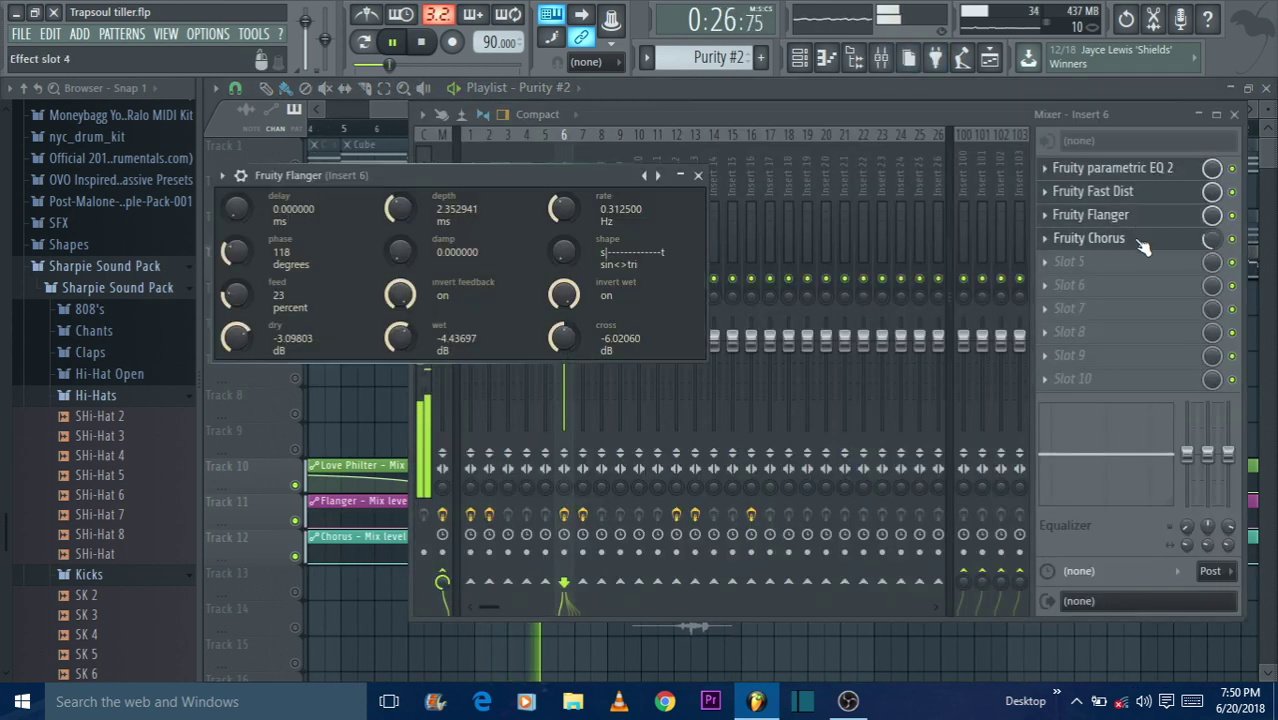
left_click(1140, 240)
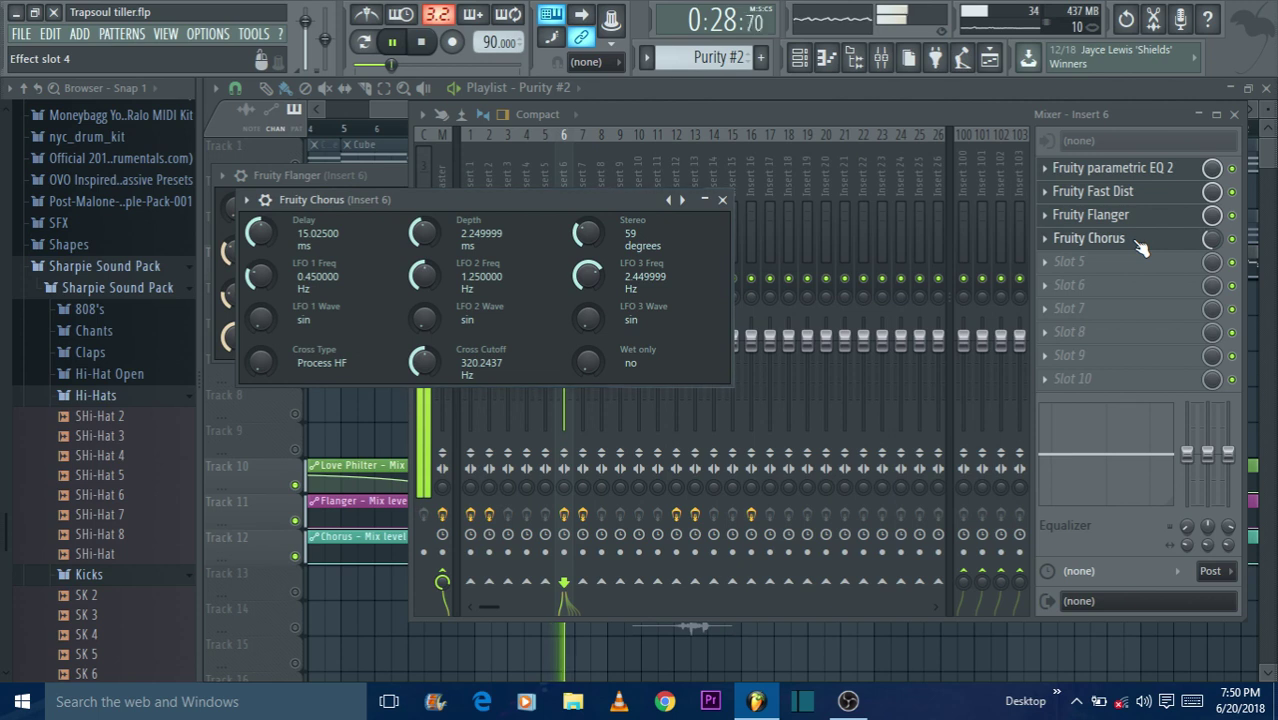
left_click_drag(553, 206, 606, 300)
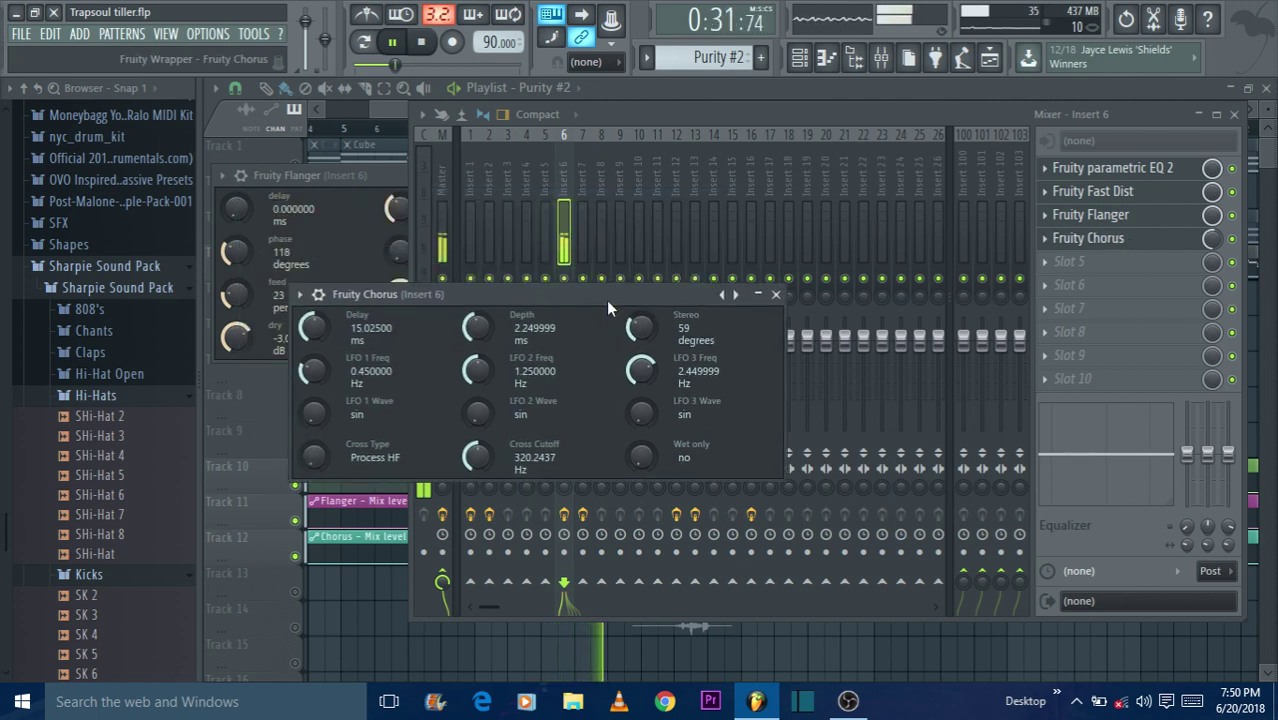
left_click(381, 114)
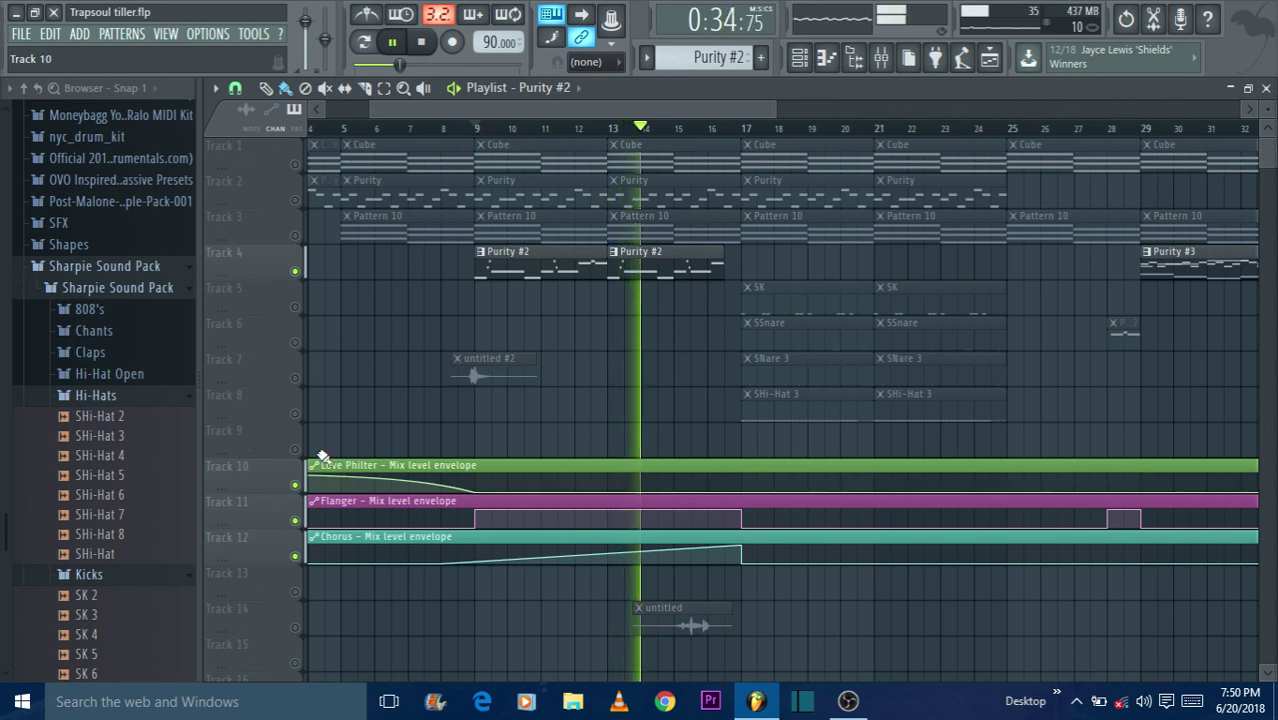
Step: Stop playback and re-enable all the playlist tracks
key("space")
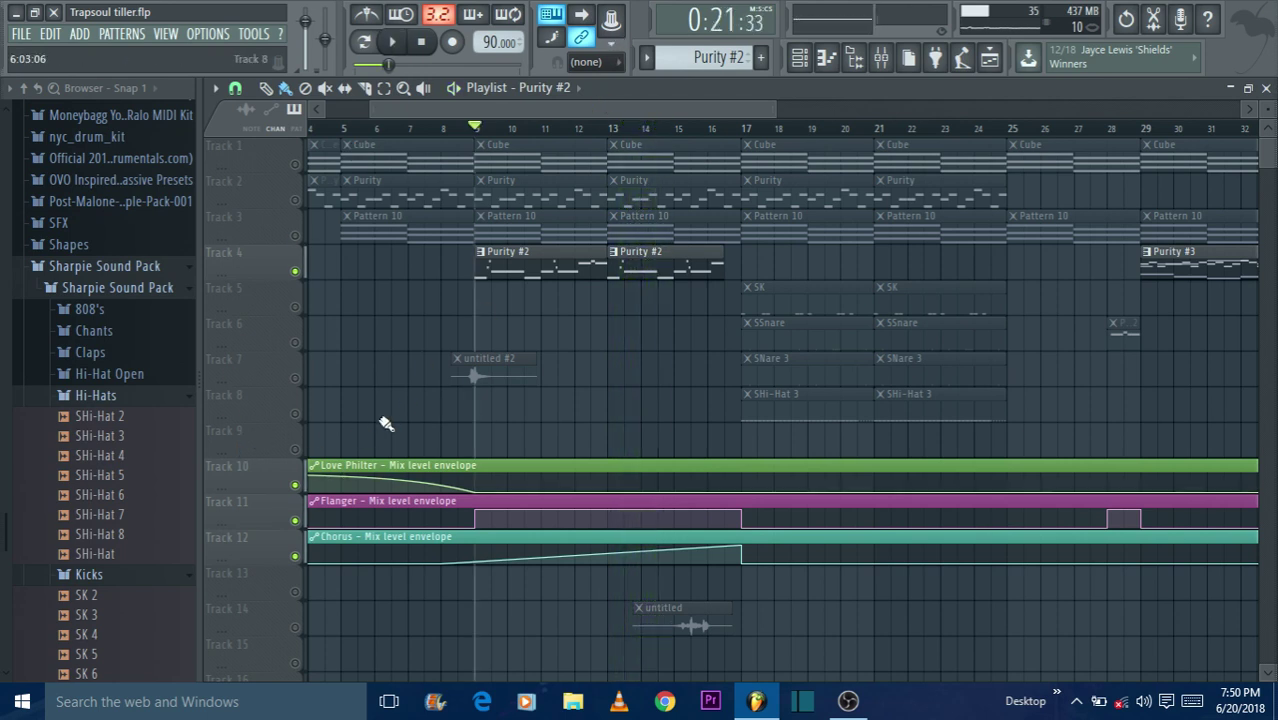
right_click(297, 556)
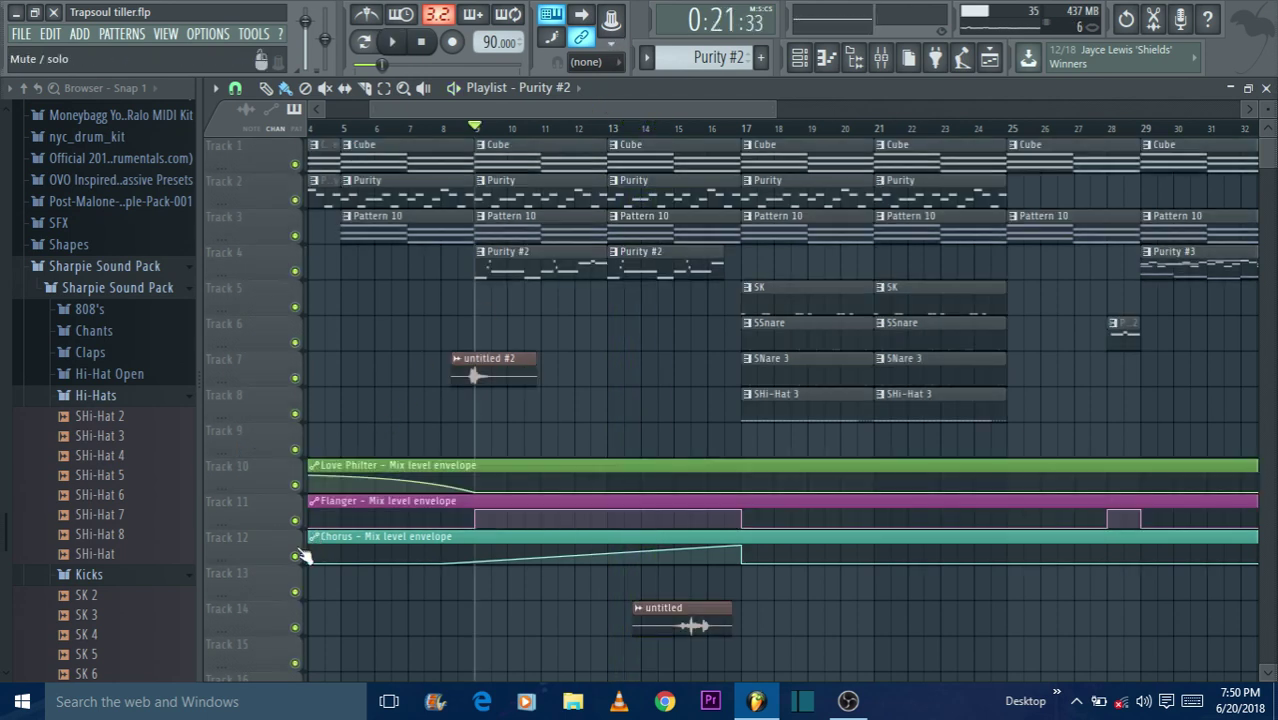
Step: Open the SK kick pattern in the piano roll, show its notes from bar 1 and play it in pattern mode
double_click(798, 300)
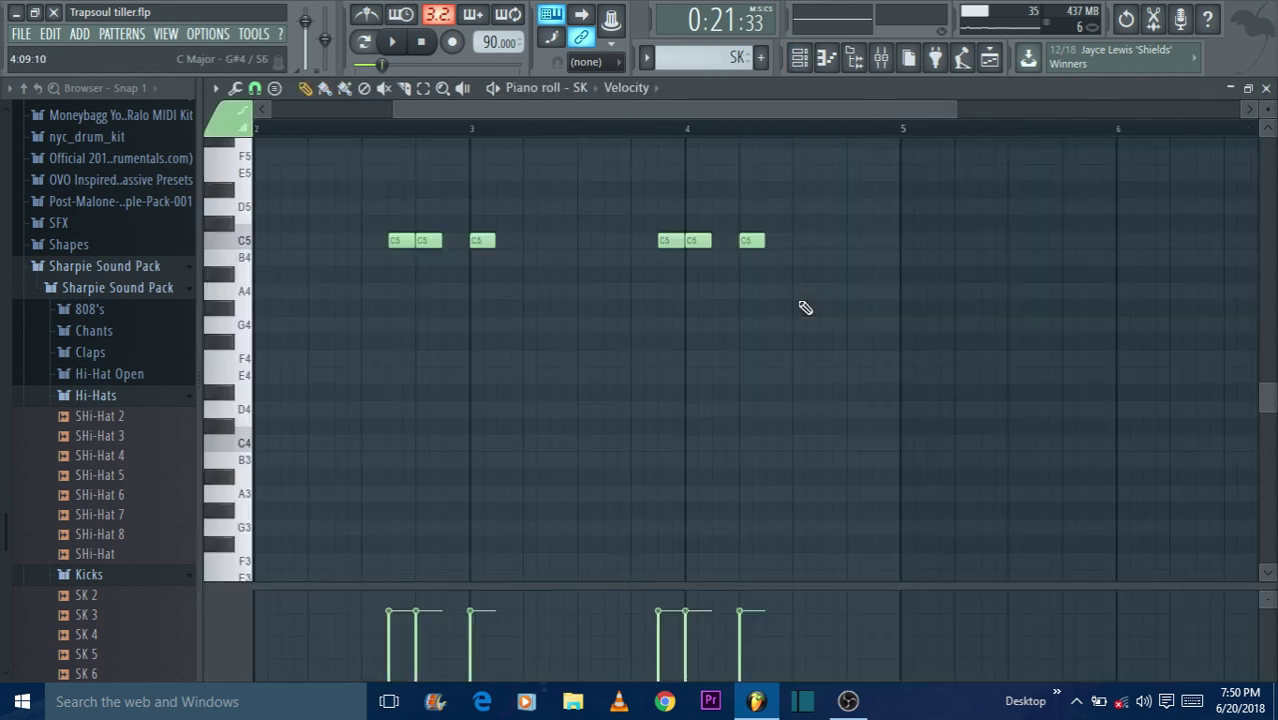
left_click_drag(613, 112, 353, 57)
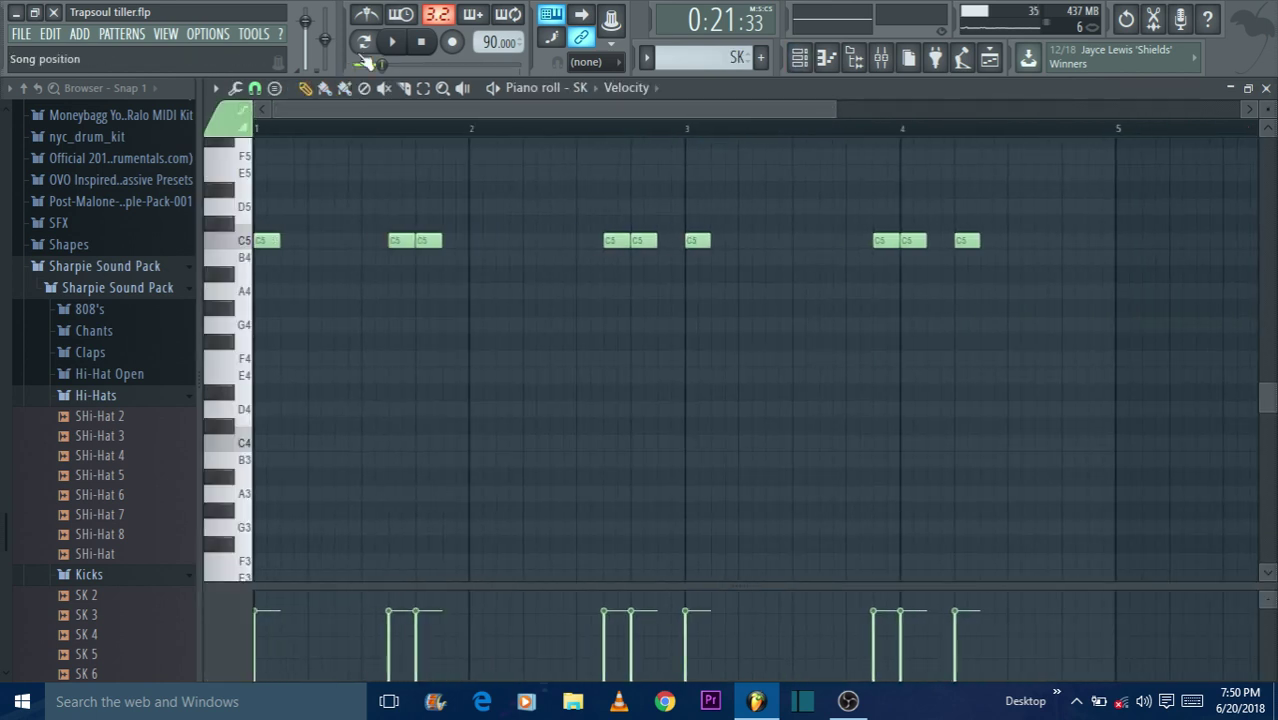
key("space")
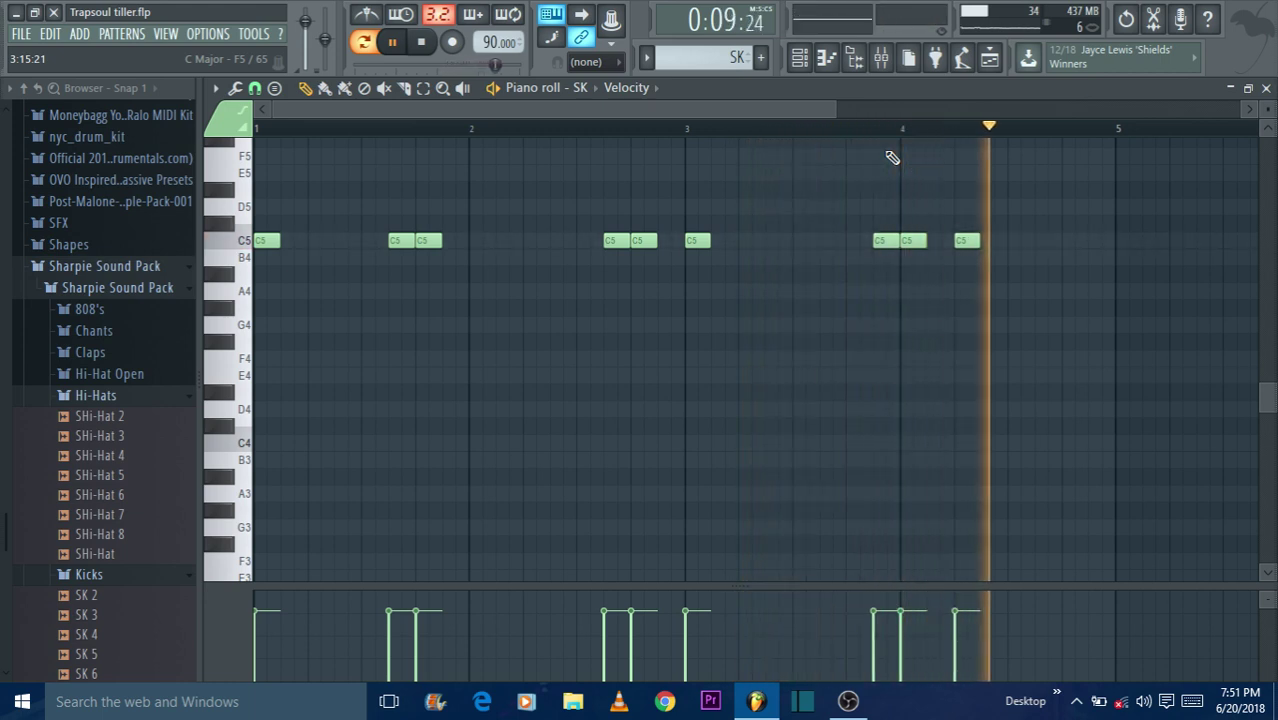
key("space")
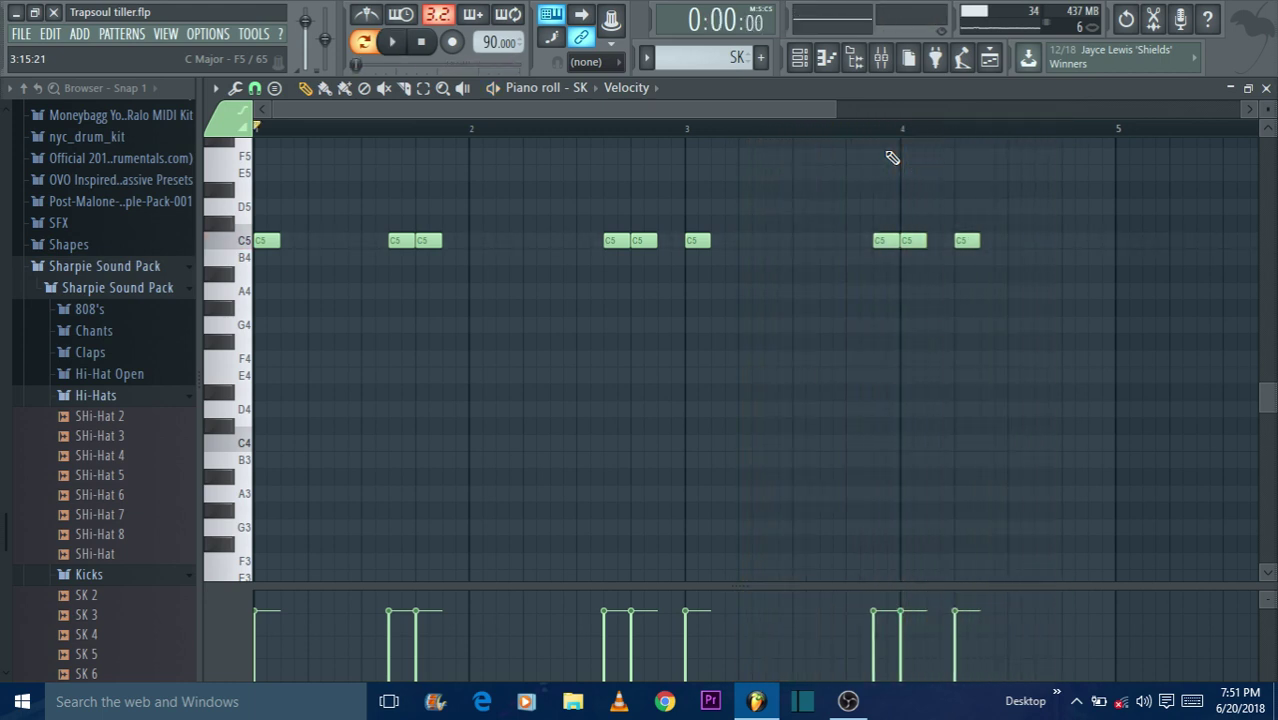
Step: Open the SSnare pattern from the playlist in the piano roll, show its notes from bar 1 and play it
left_click(992, 60)
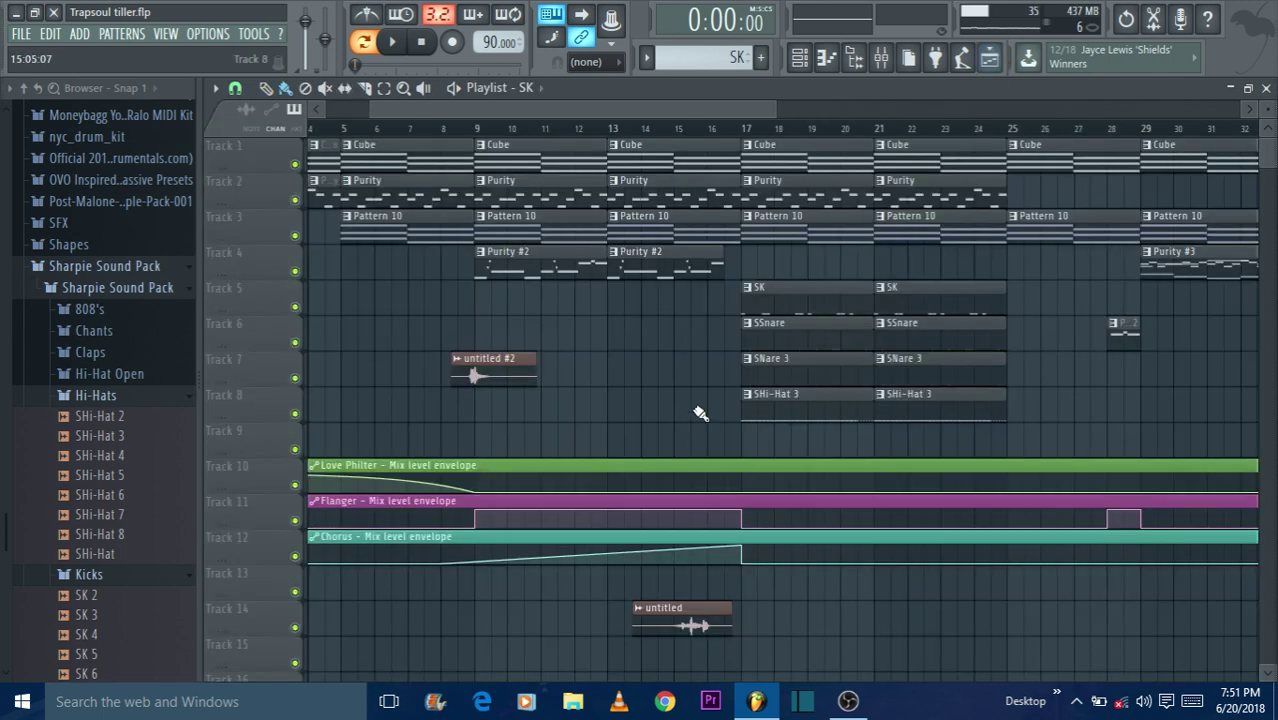
double_click(788, 343)
left_click_drag(635, 106, 391, 111)
key("space")
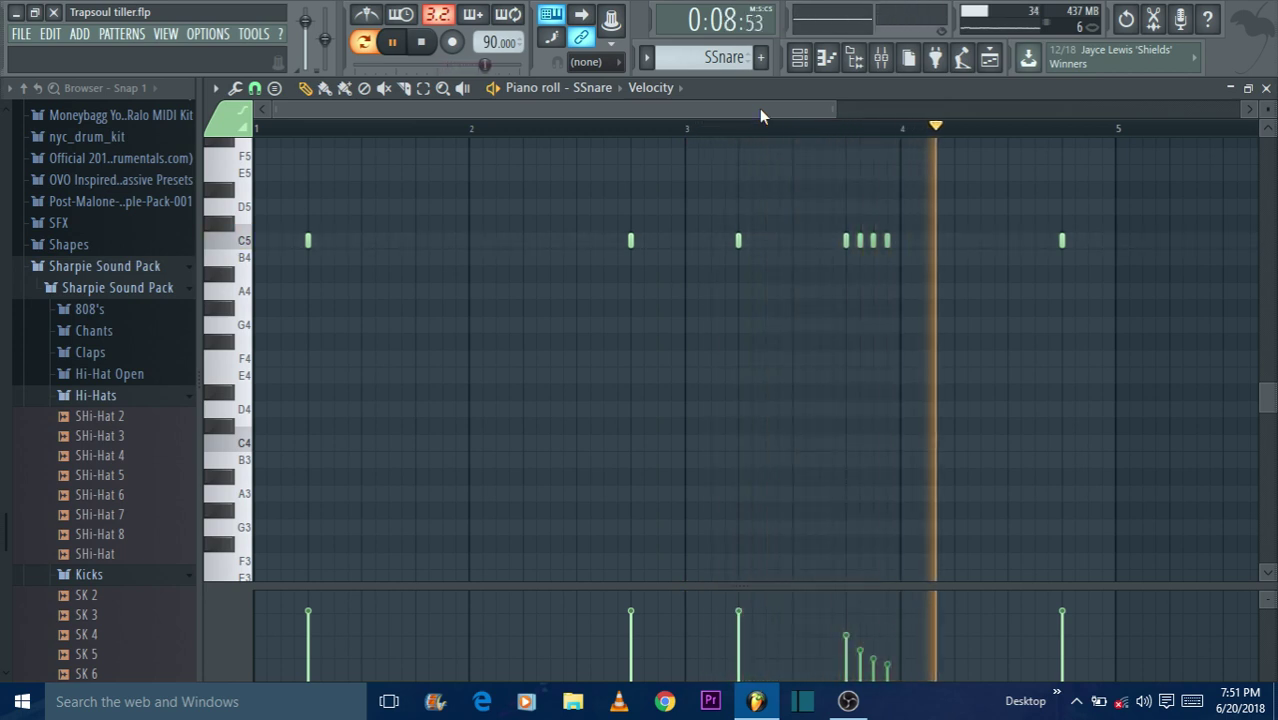
key("space")
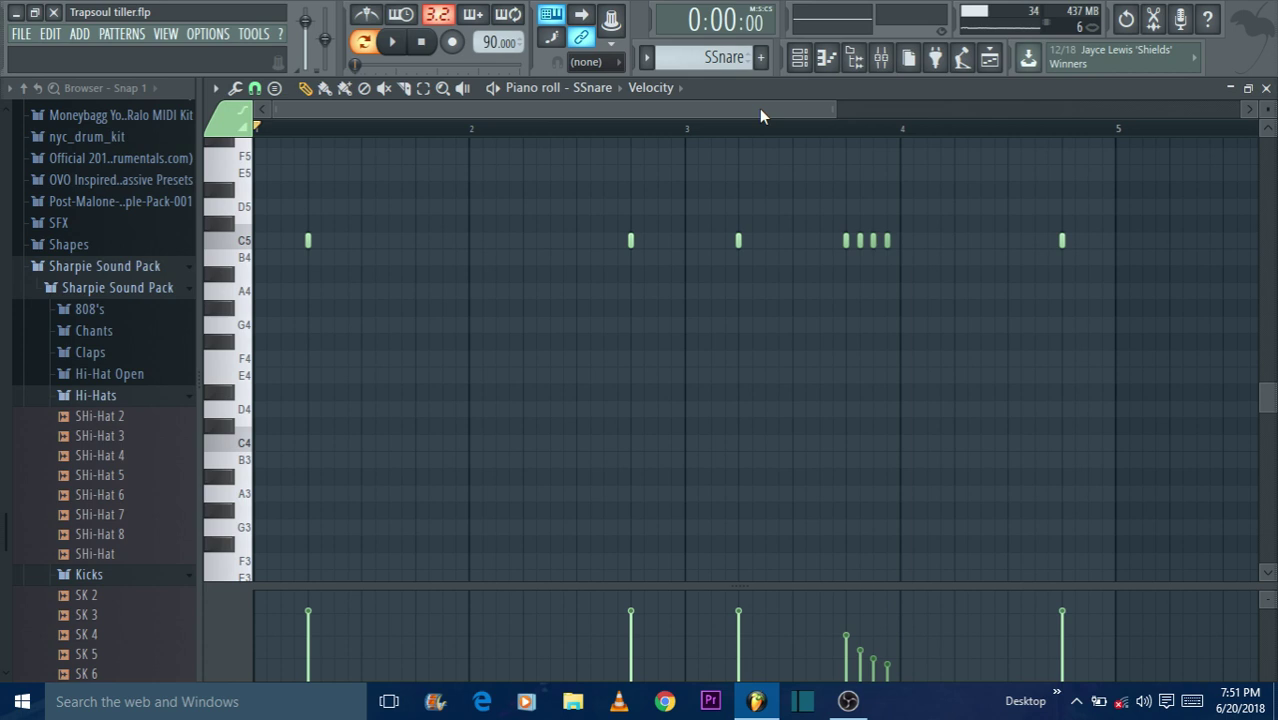
Step: Open the SNare 3 pattern from the playlist in the piano roll, show its notes from bar 1 and play it
left_click(1003, 68)
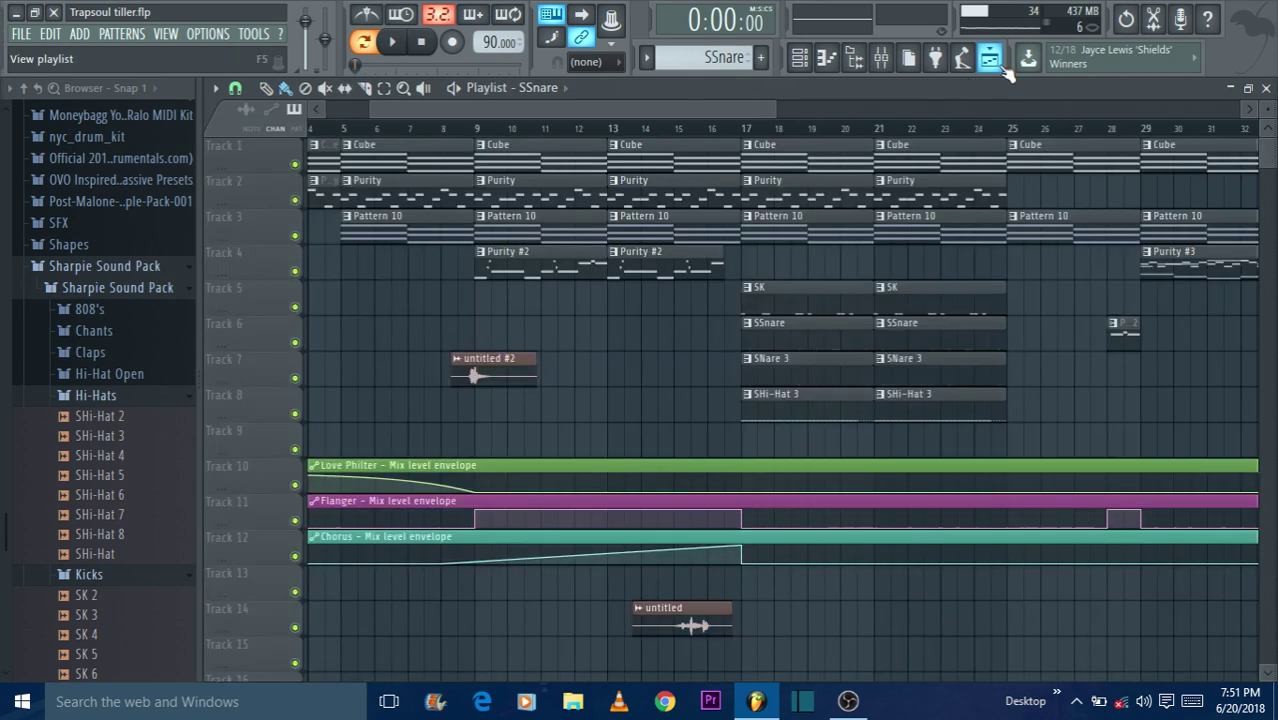
double_click(800, 370)
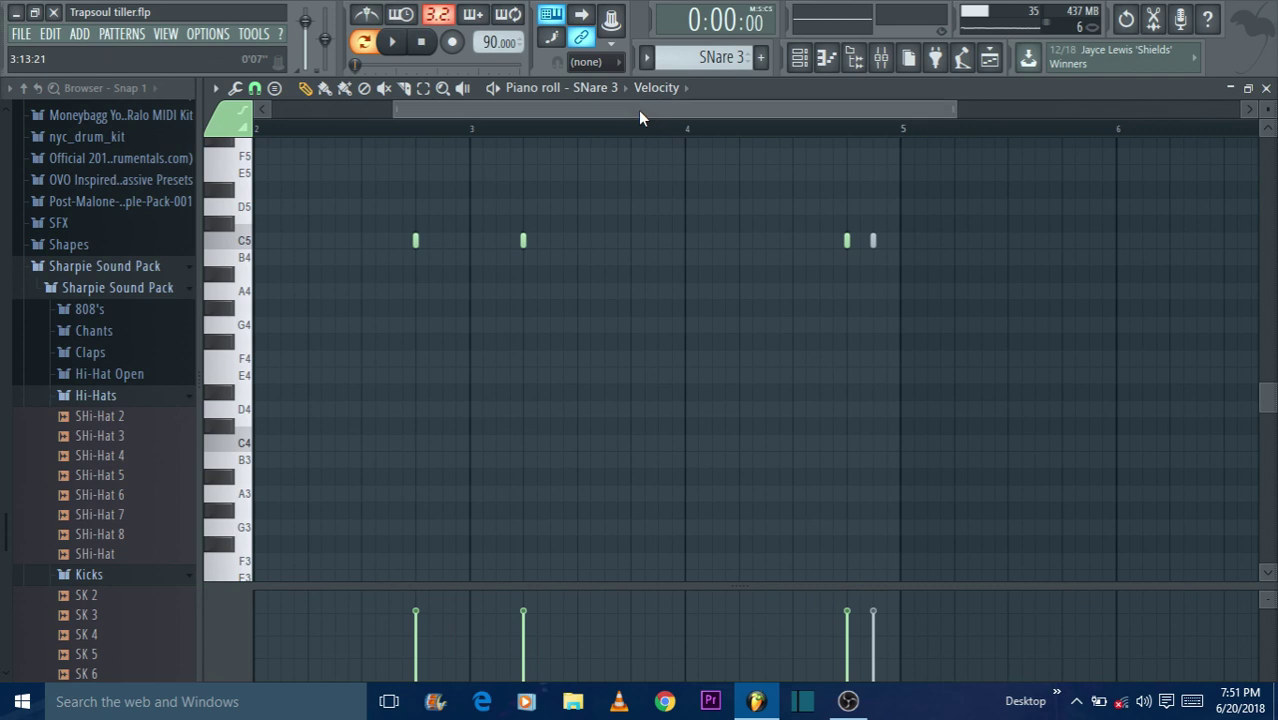
left_click_drag(638, 110, 325, 134)
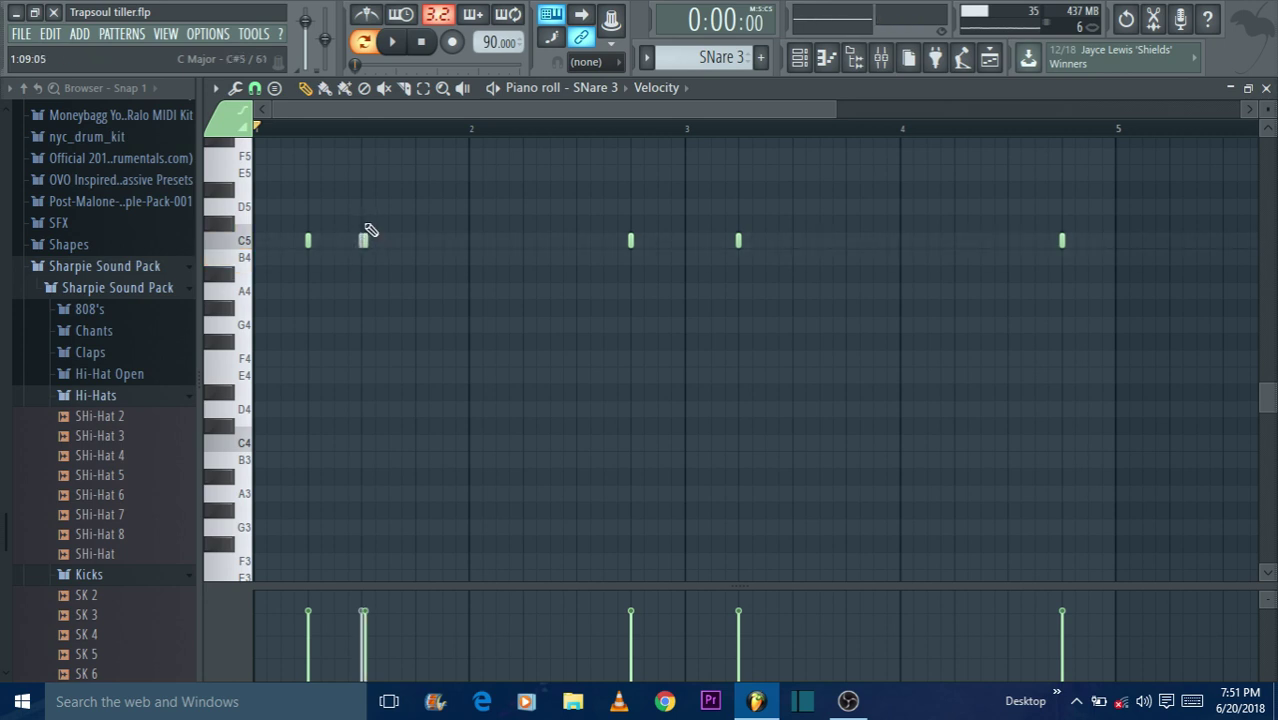
key("space")
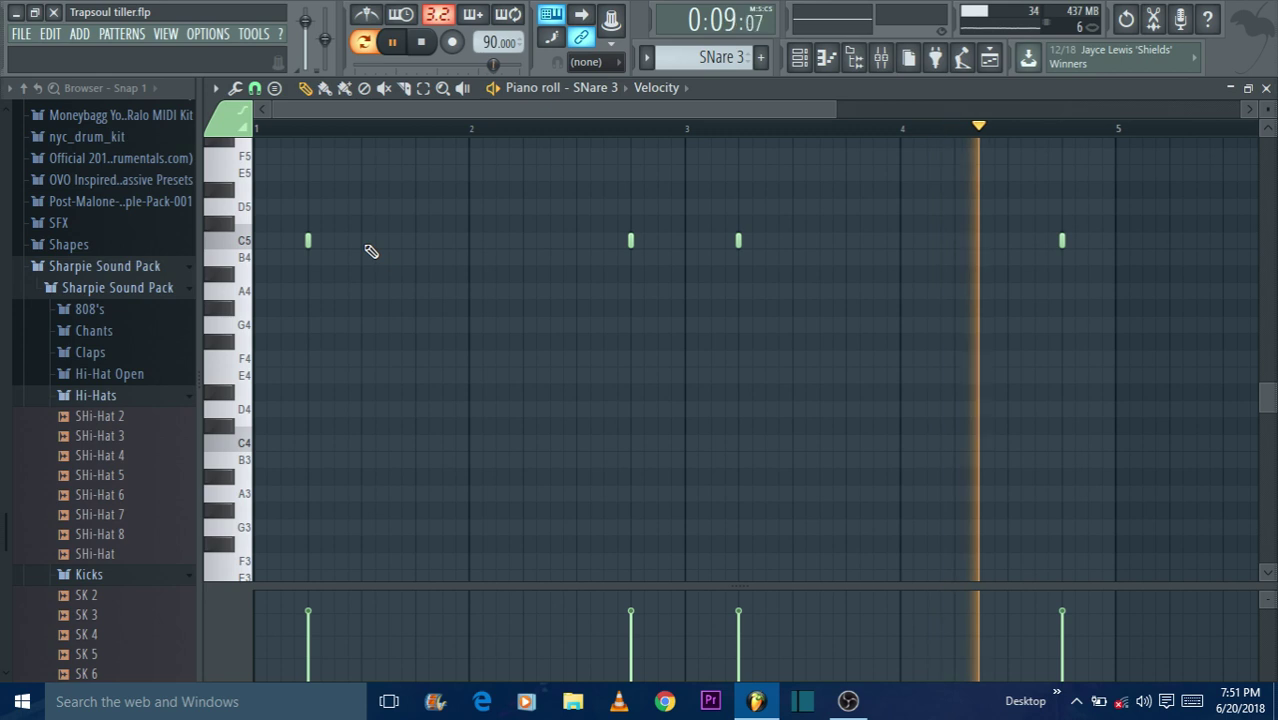
key("space")
Step: Open the SHi-Hat 3 pattern in the piano roll, show all four bars of its notes and play it
left_click(999, 62)
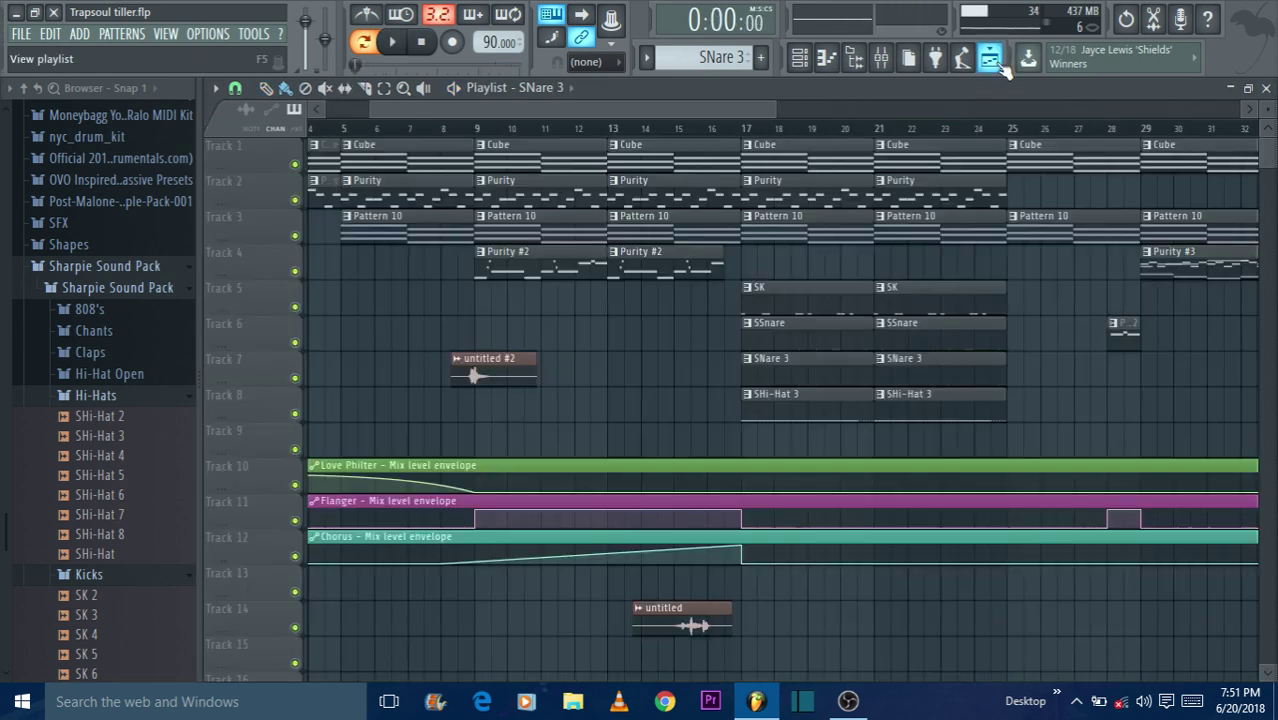
double_click(798, 404)
left_click_drag(599, 115, 345, 116)
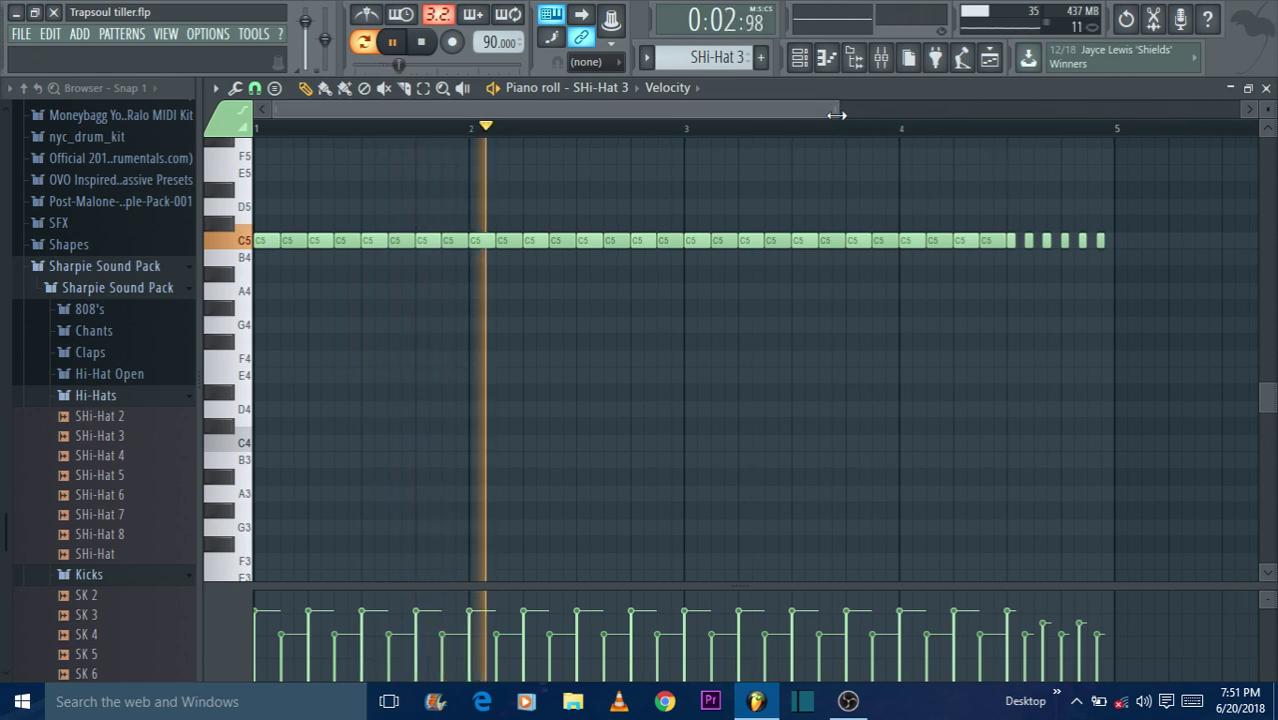
left_click_drag(825, 114, 911, 117)
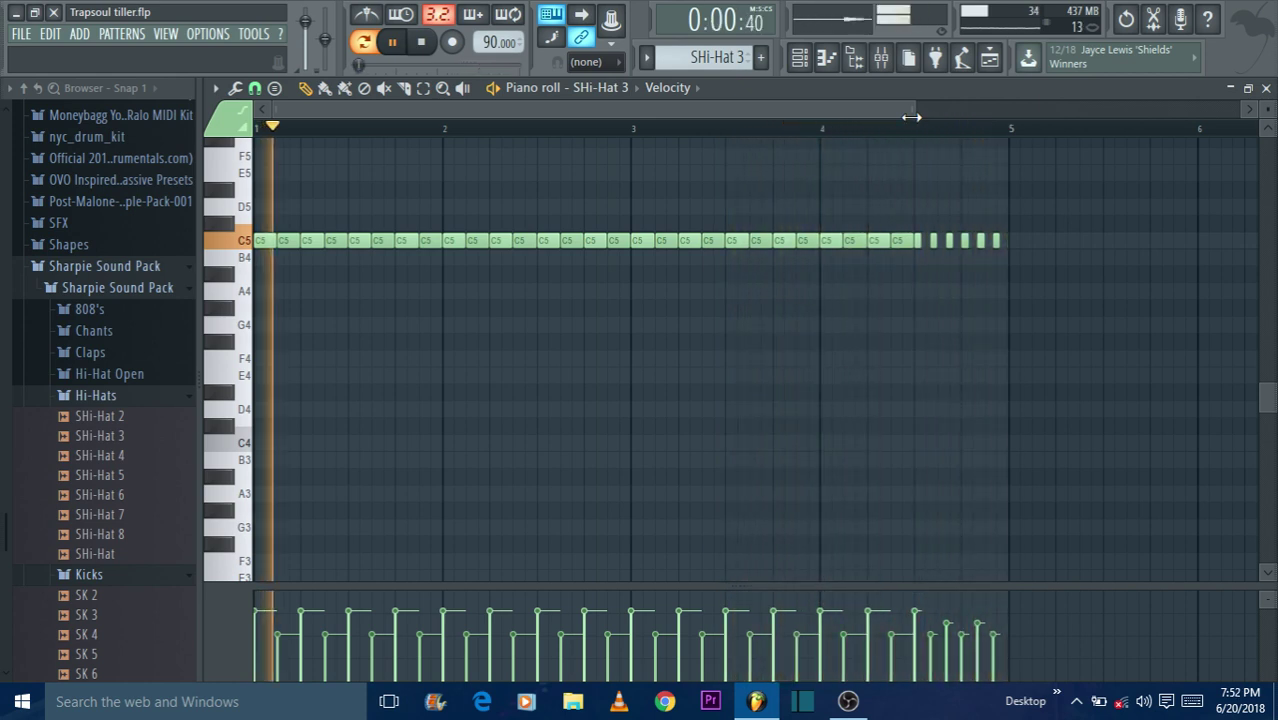
key("space")
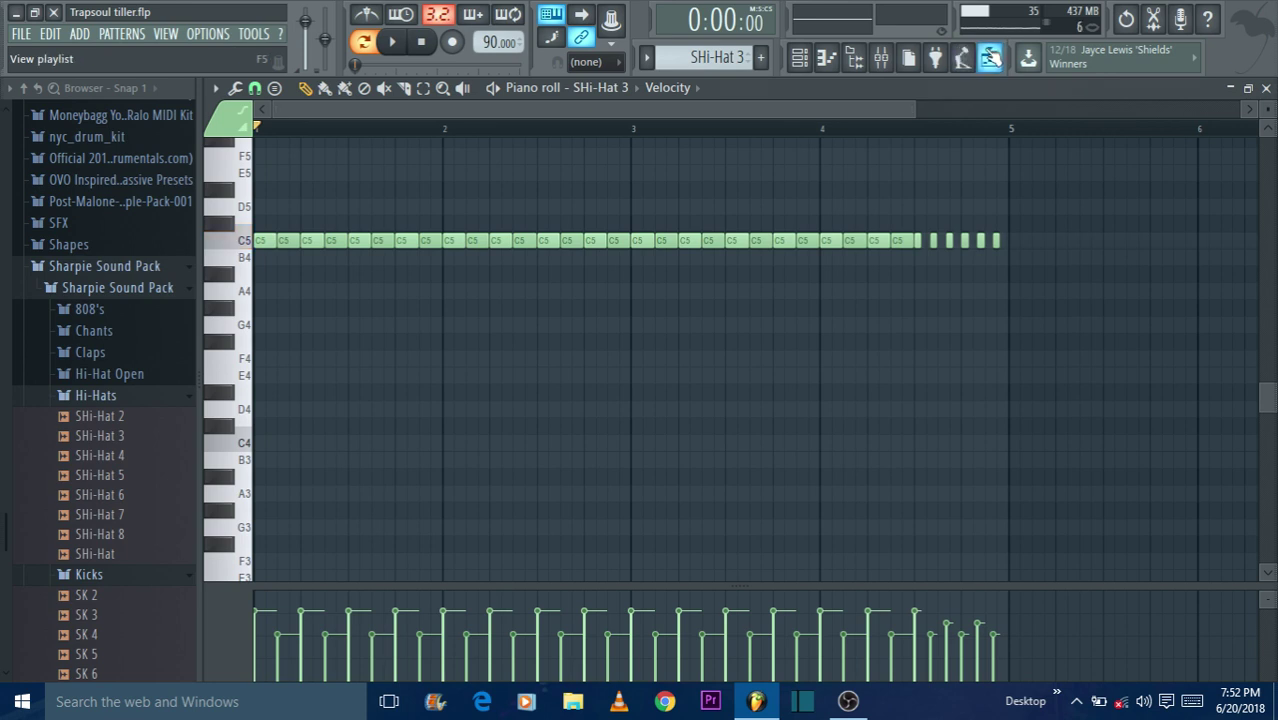
Step: Open the Purity #3 pattern at bar 29, play its FL Keys #2 notes from bar 1 and show its channels in the channel rack
left_click(988, 58)
left_click_drag(715, 112, 880, 112)
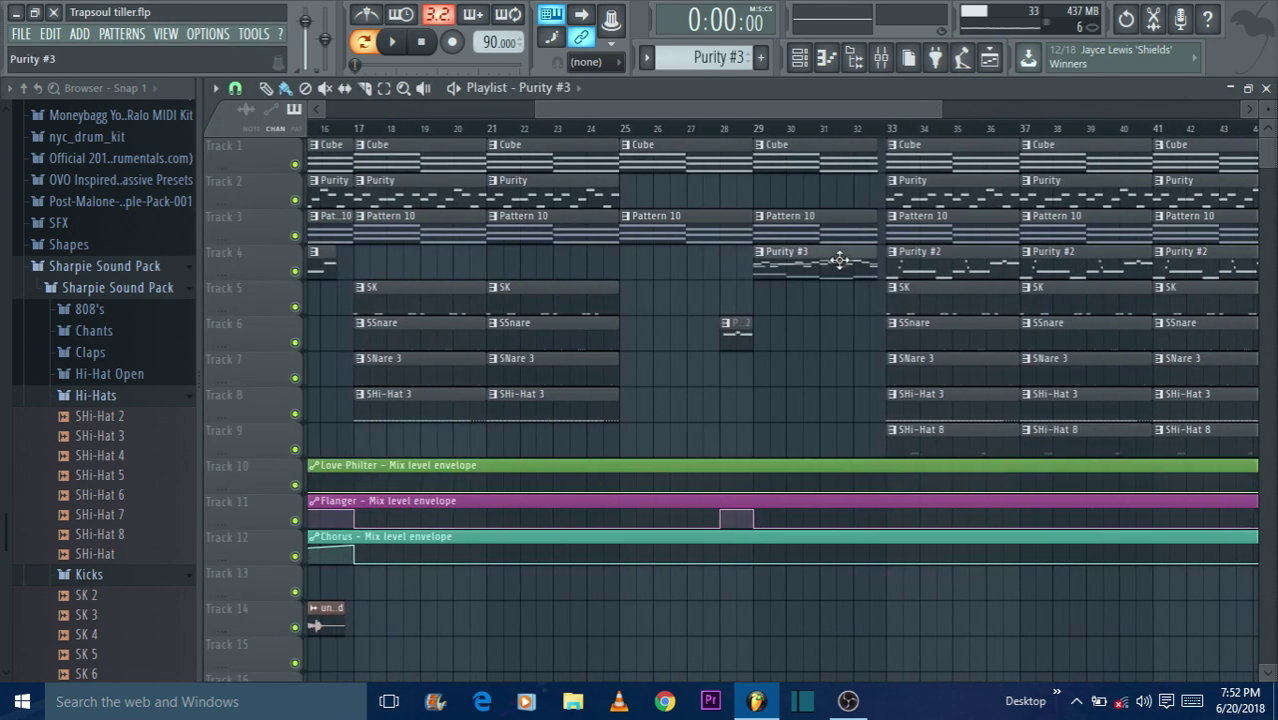
double_click(839, 260)
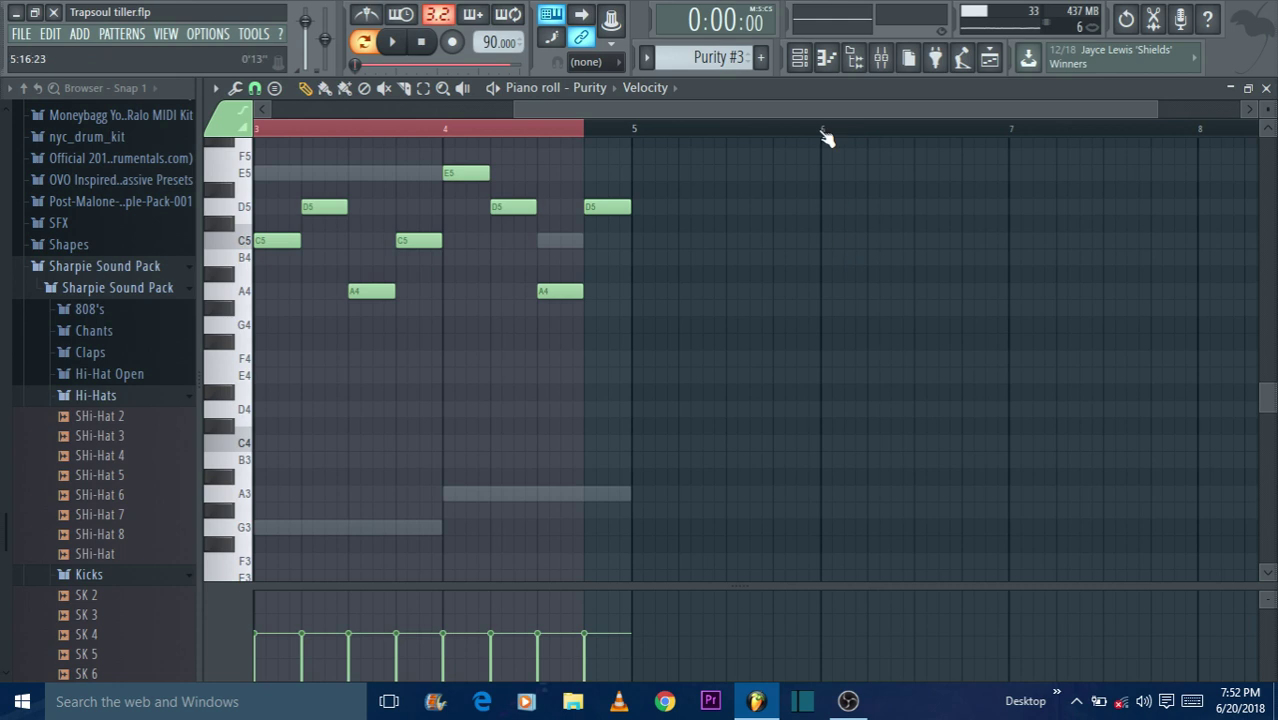
left_click(800, 58)
left_click(398, 521)
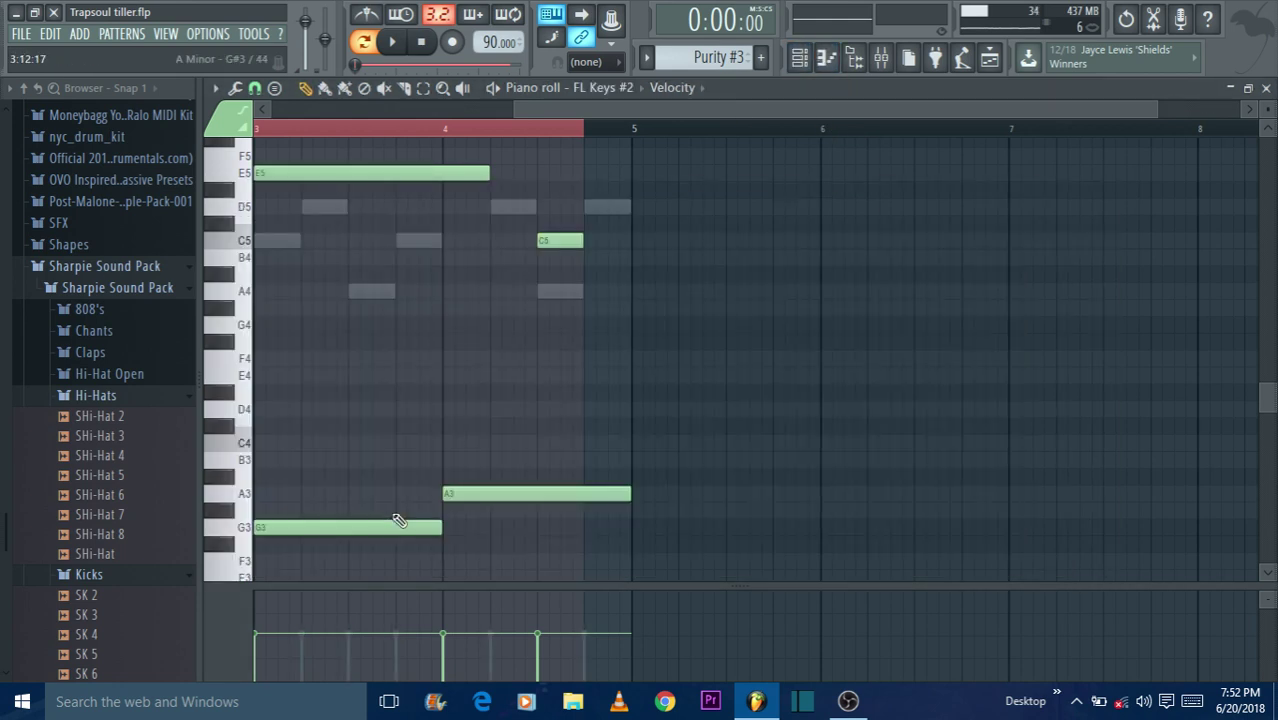
left_click_drag(514, 108, 88, 125)
key("space")
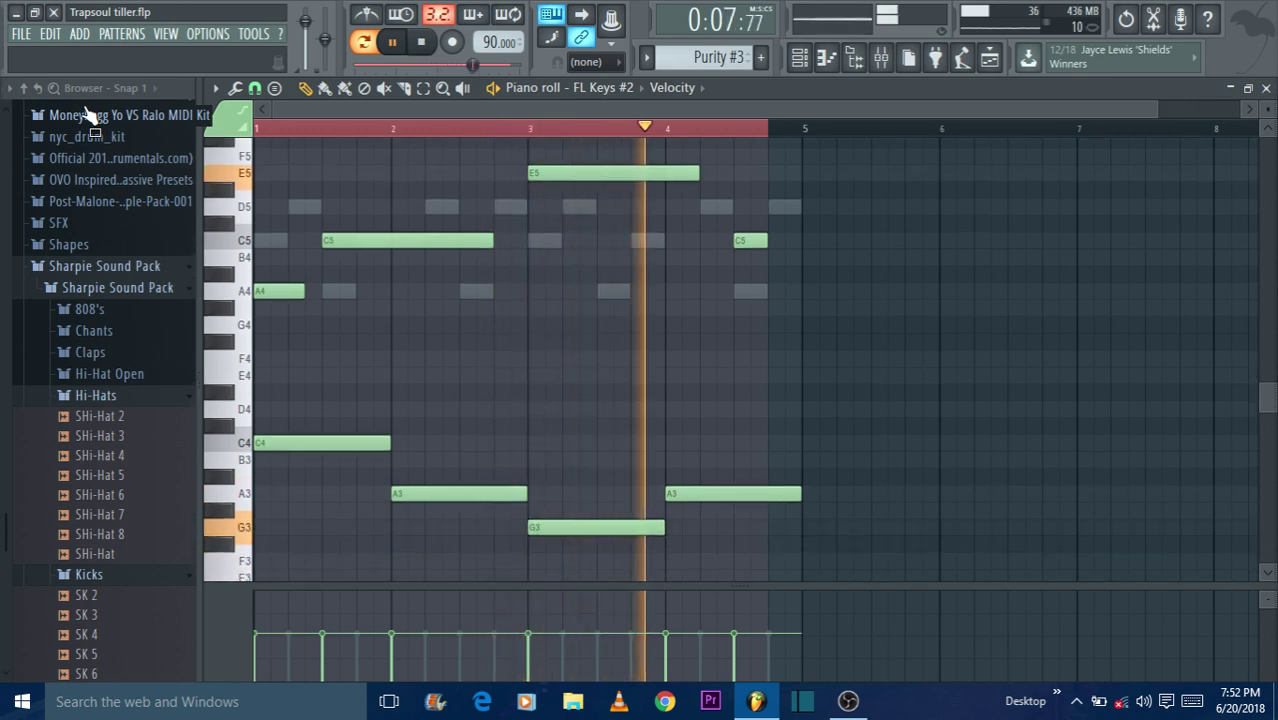
left_click(812, 58)
key("space")
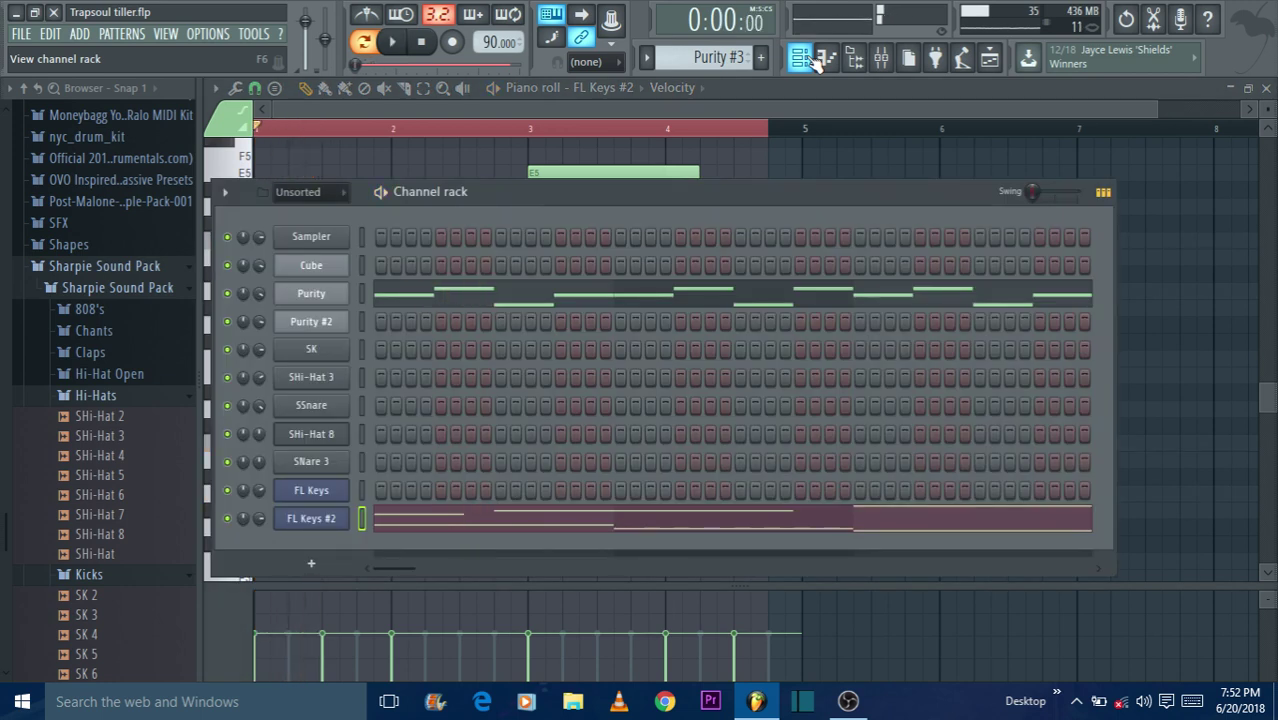
Step: Open the SHi-Hat 8 pattern at bar 33 in the piano roll and play its hi-hat rolls
left_click(990, 60)
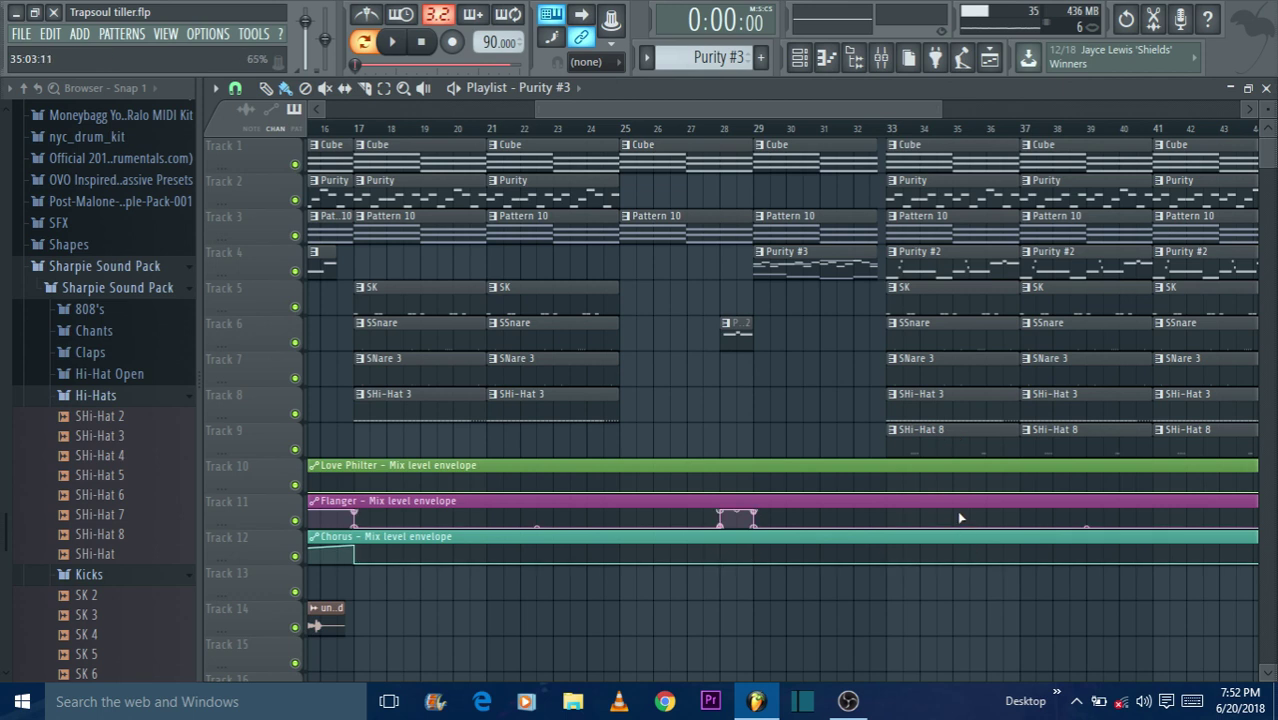
double_click(941, 441)
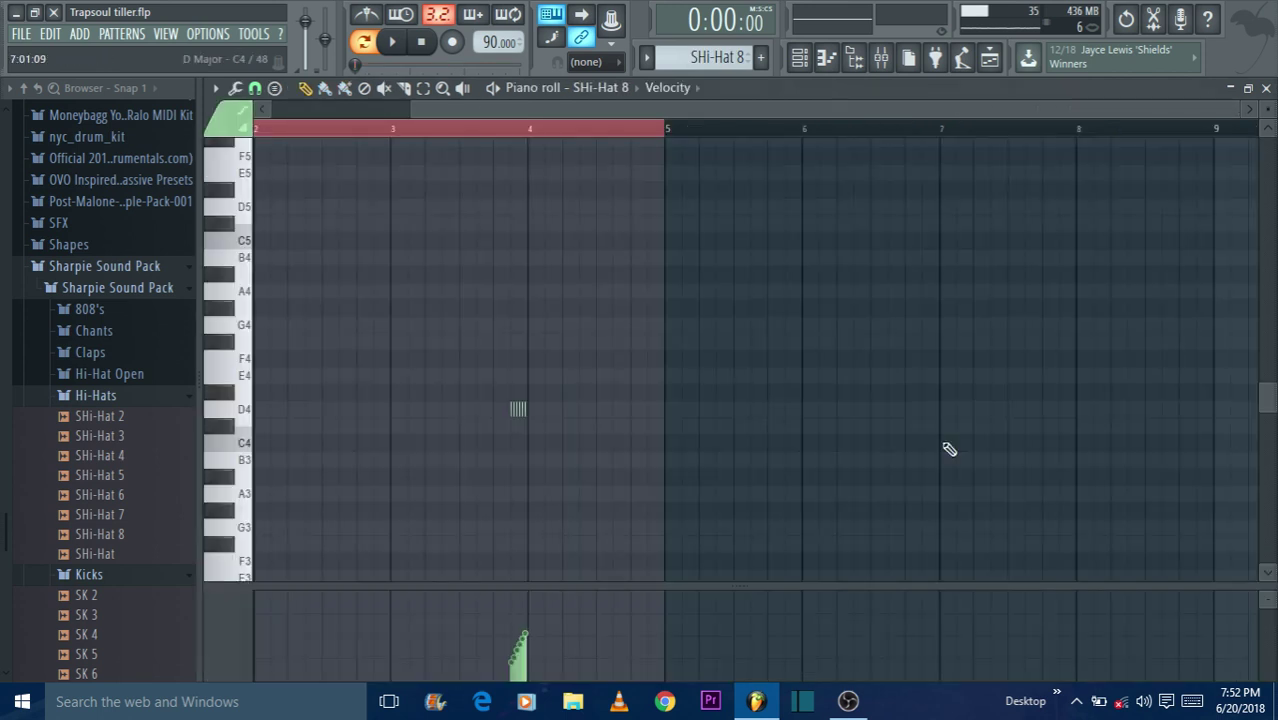
key("space")
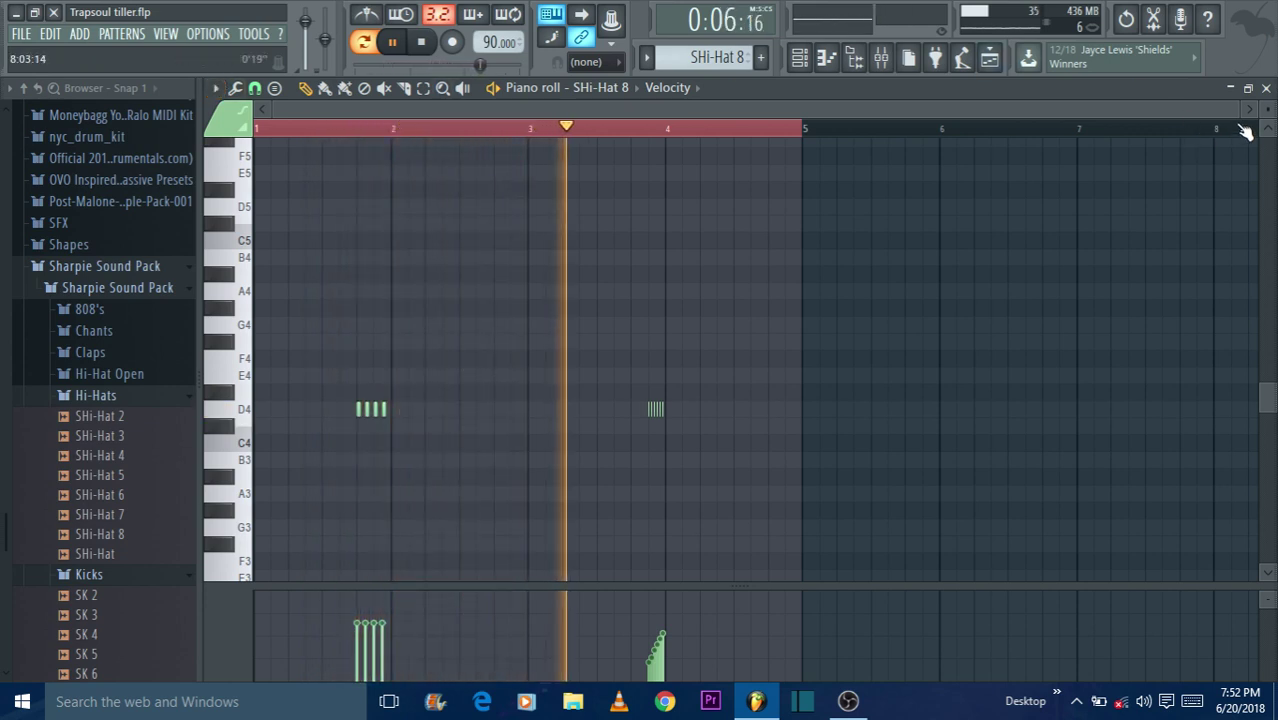
left_click_drag(1235, 111, 905, 108)
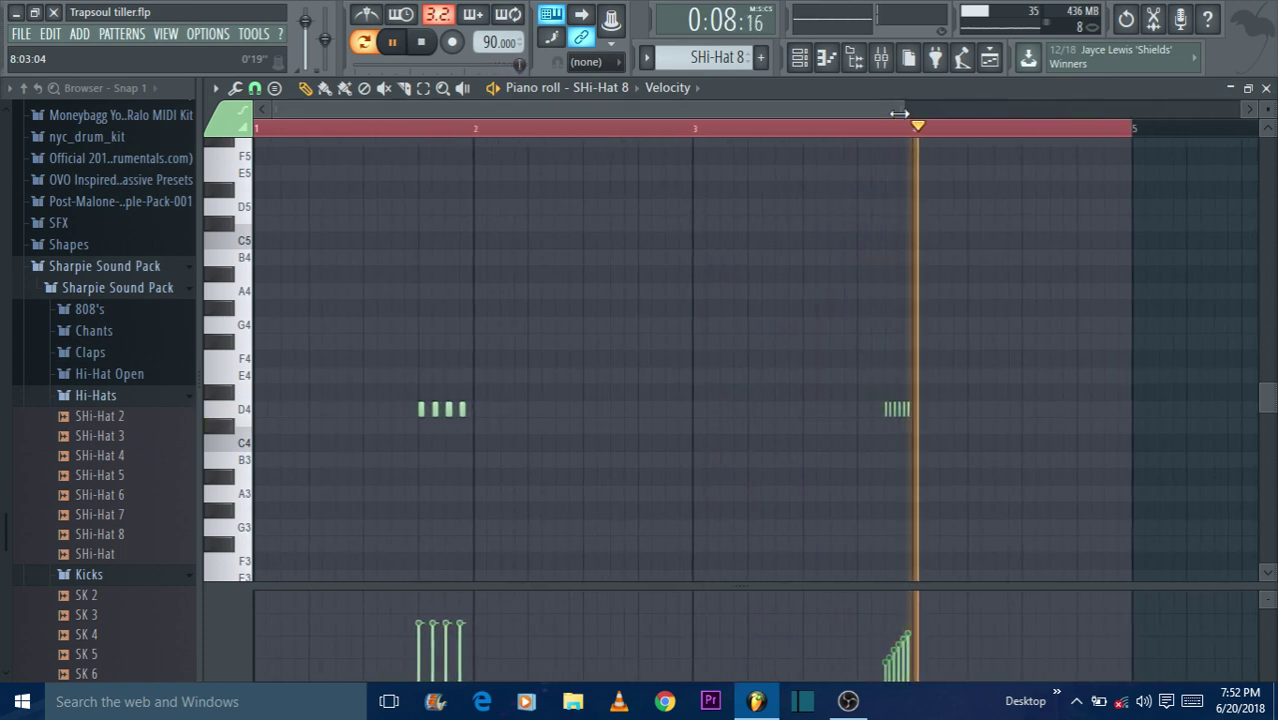
Step: Play the whole arrangement in song mode from bar 1 to the end of bar 48, and stop playback
left_click(989, 62)
left_click_drag(744, 108, 142, 108)
key("space")
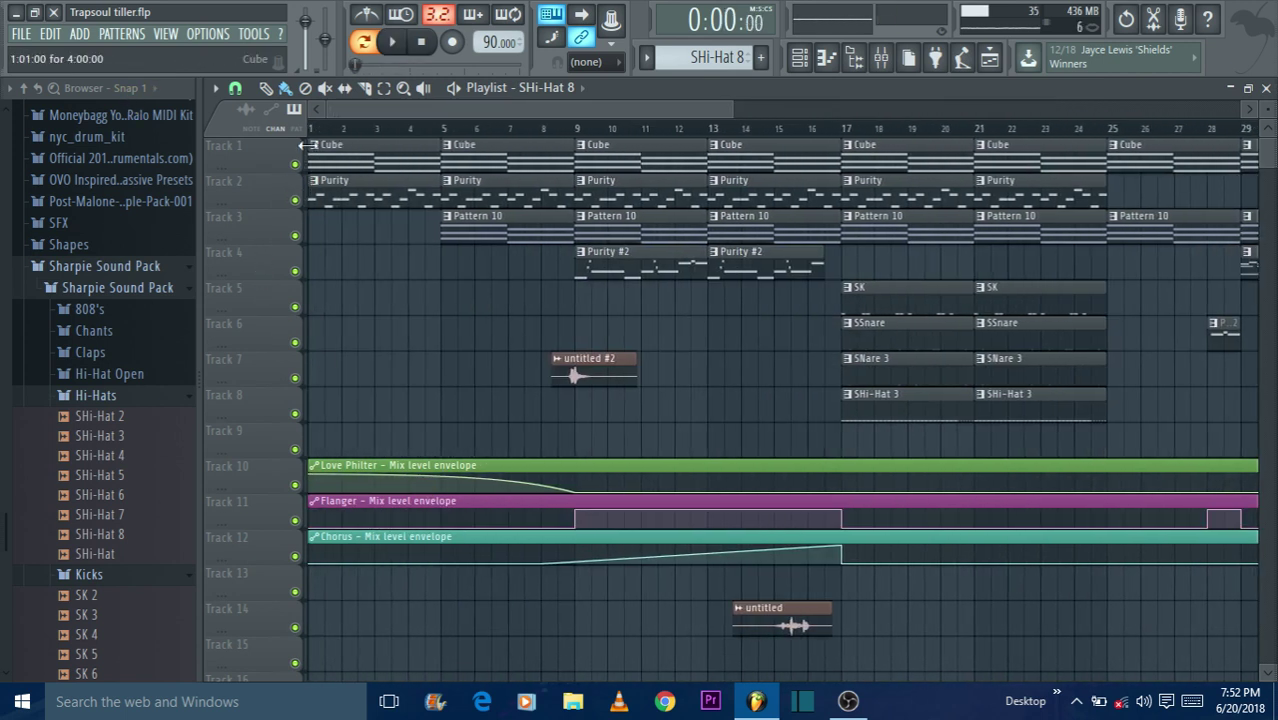
left_click_drag(325, 134, 291, 137)
key("space")
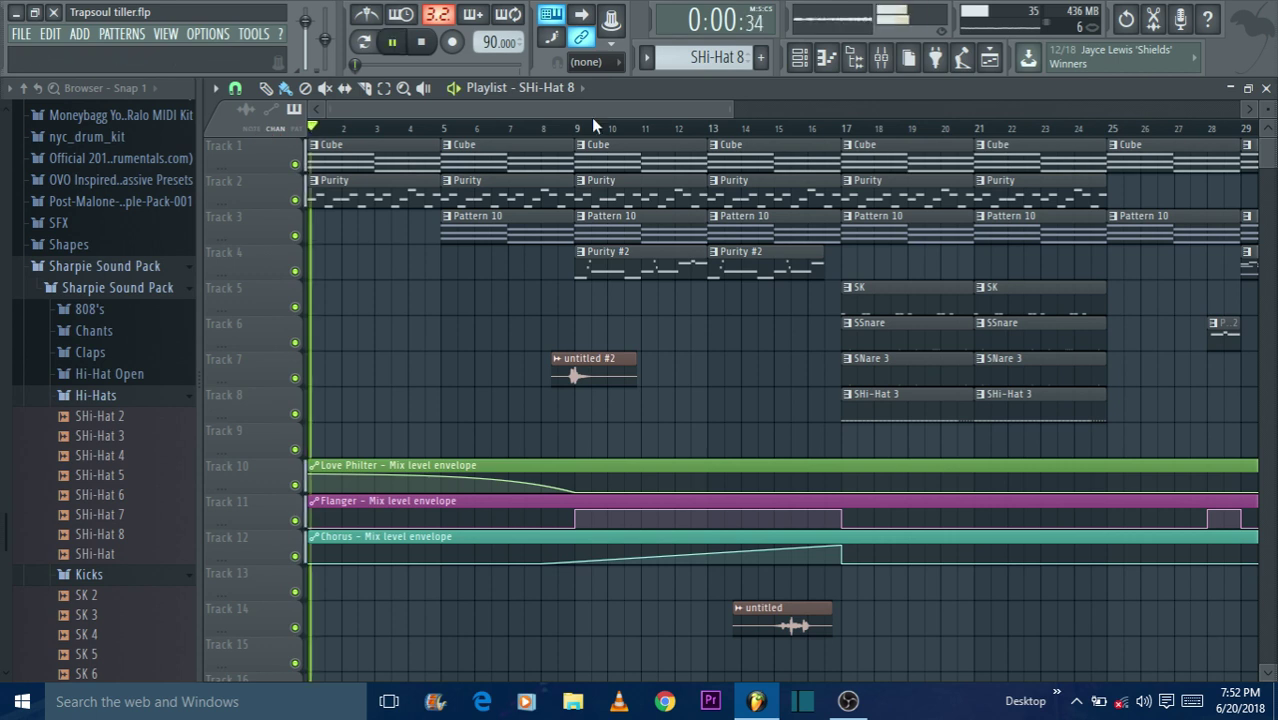
left_click_drag(733, 110, 1055, 70)
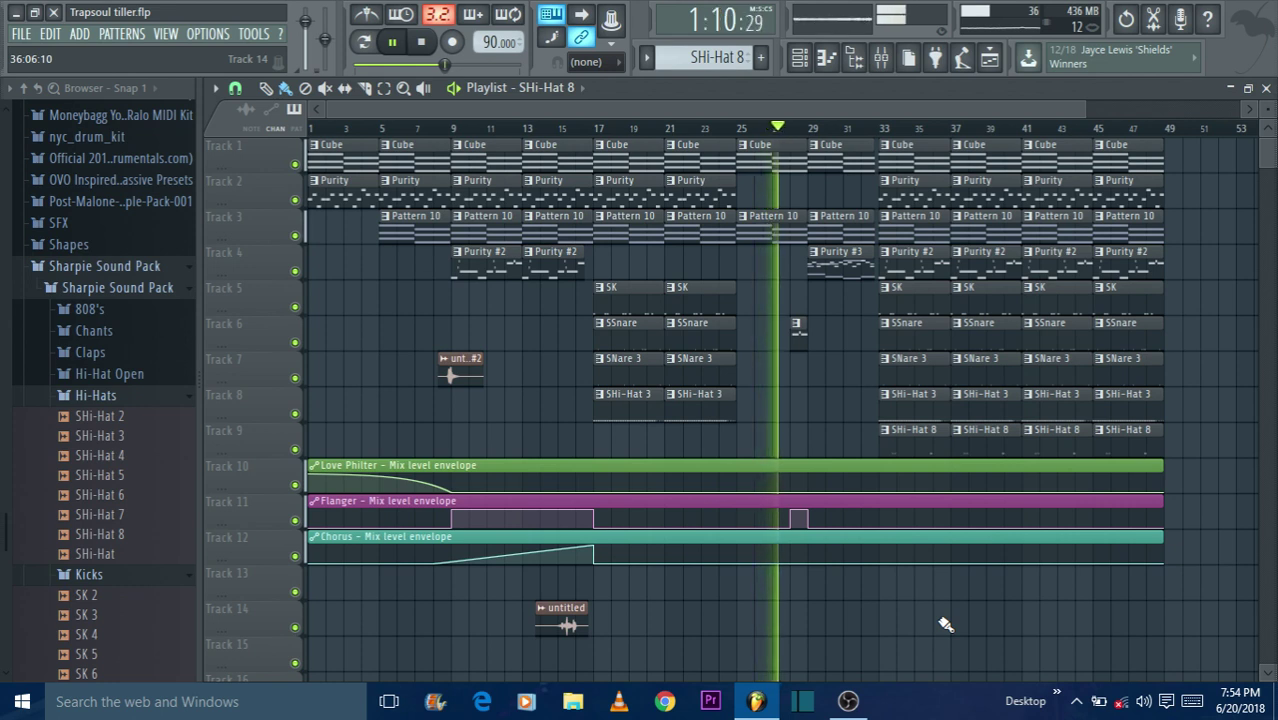
left_click(1146, 335)
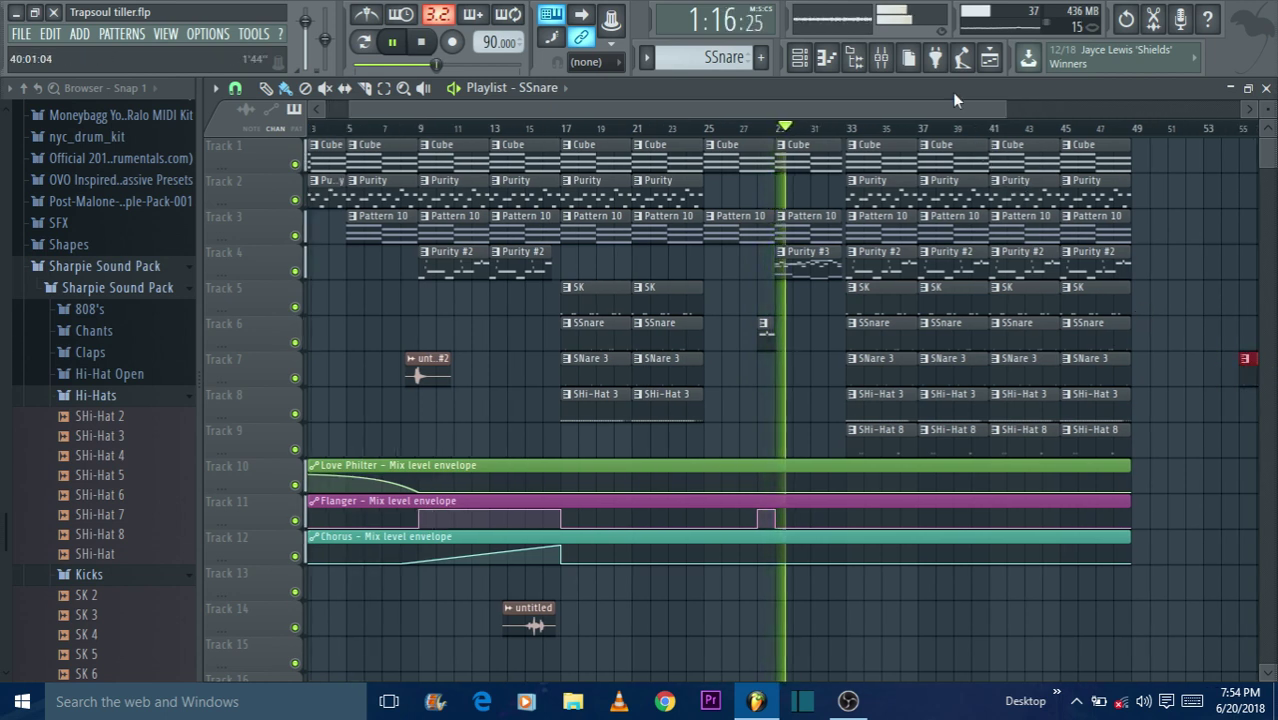
left_click_drag(951, 108, 929, 108)
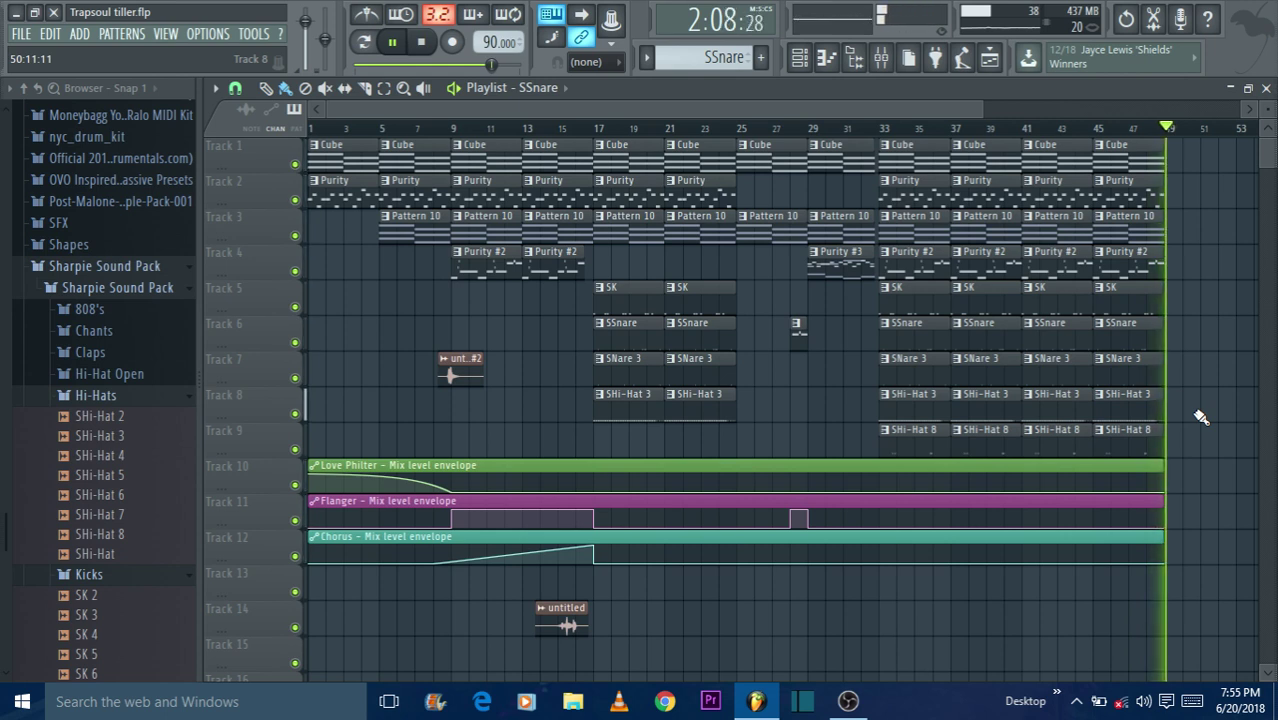
key("space")
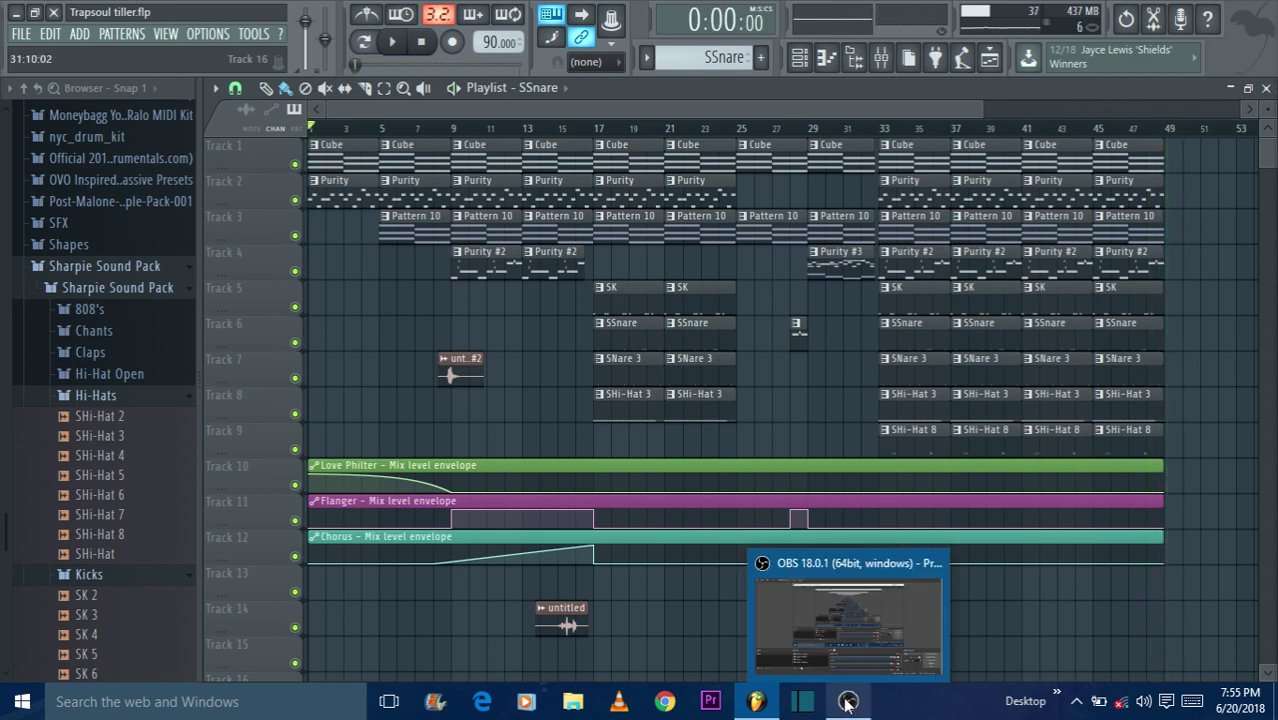